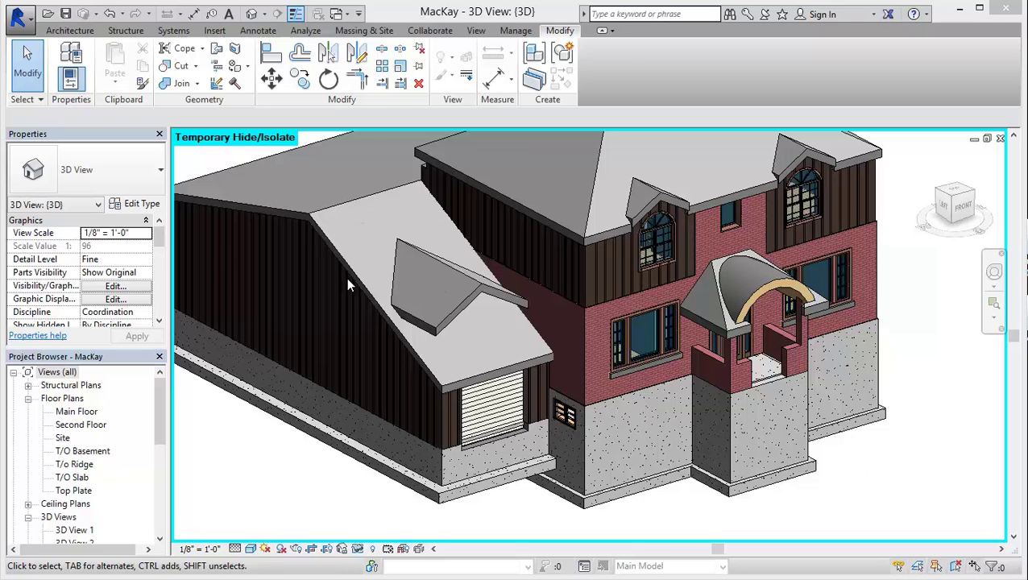
Step: Pan and zoom the 3D view to look over the garage dormer
middle_drag(415, 267, 438, 272)
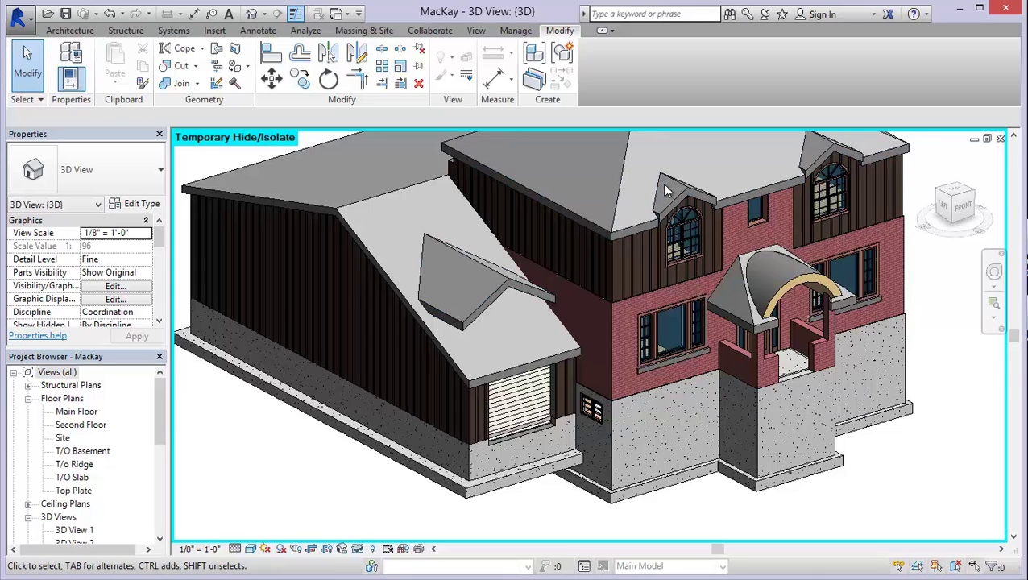
middle_drag(672, 176, 628, 199)
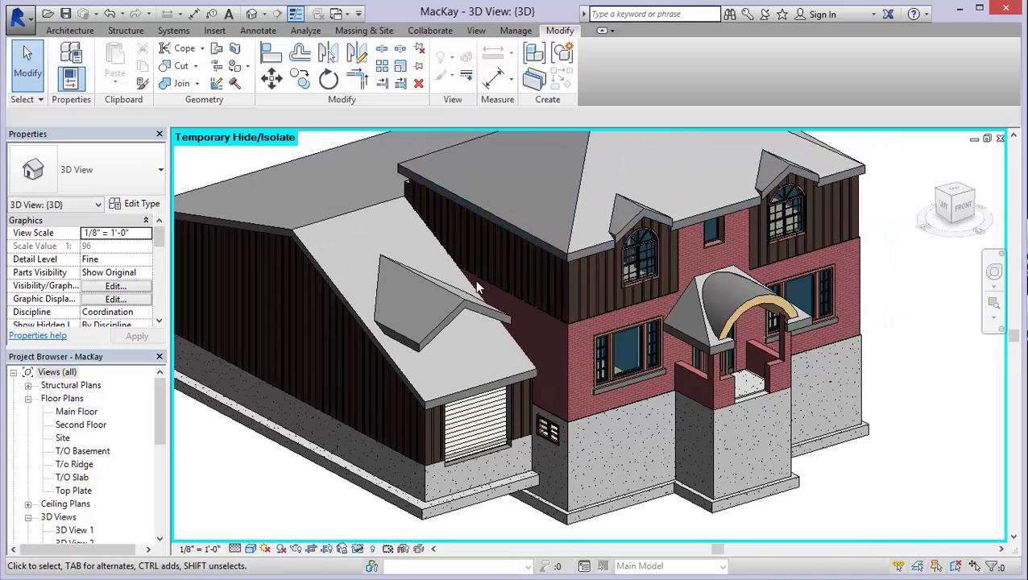
middle_drag(477, 288, 468, 266)
scroll(468, 289, up, 2)
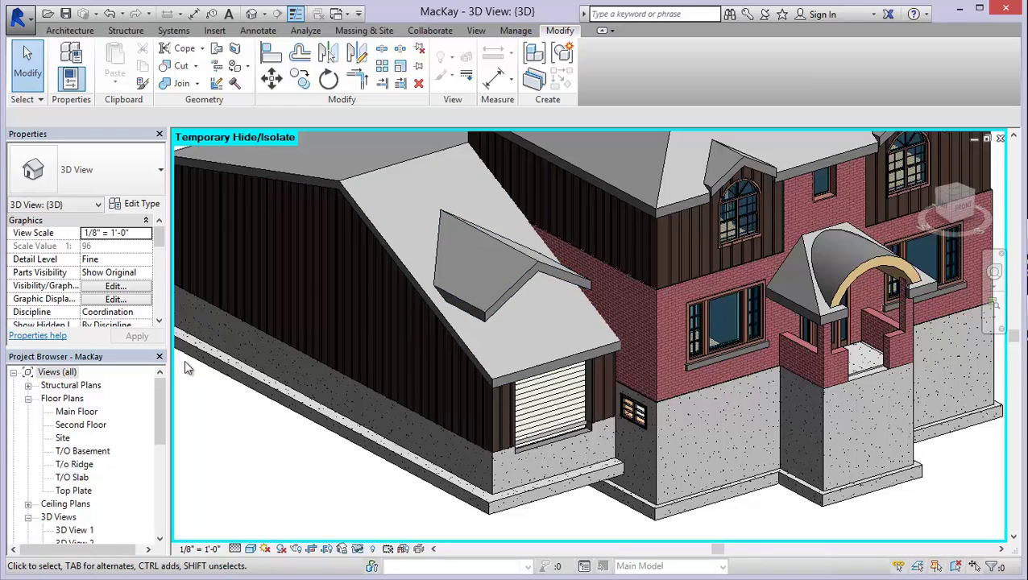
middle_drag(354, 322, 383, 285)
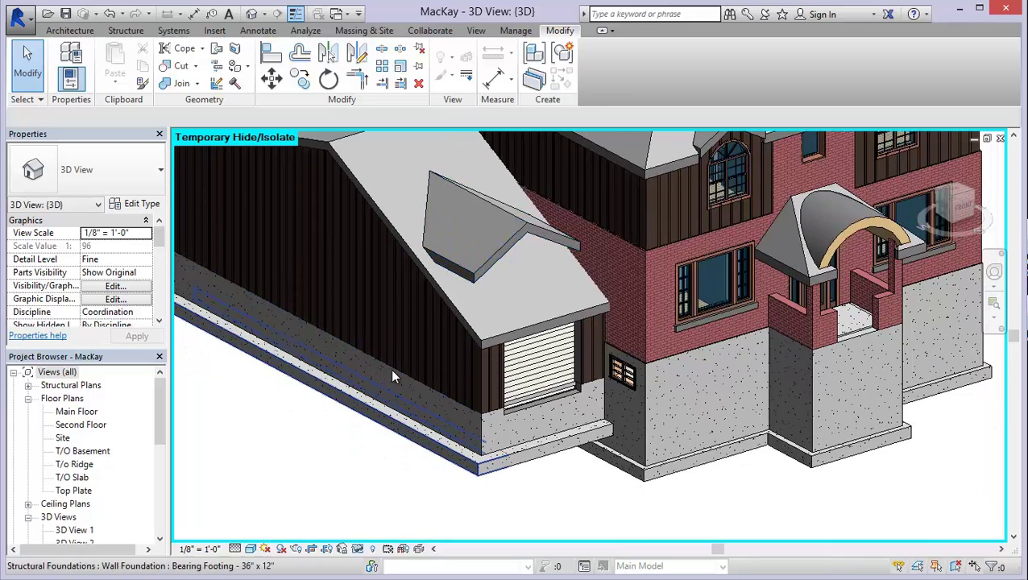
Step: View the house from the LEFT side, then open the Main Floor plan
click(944, 211)
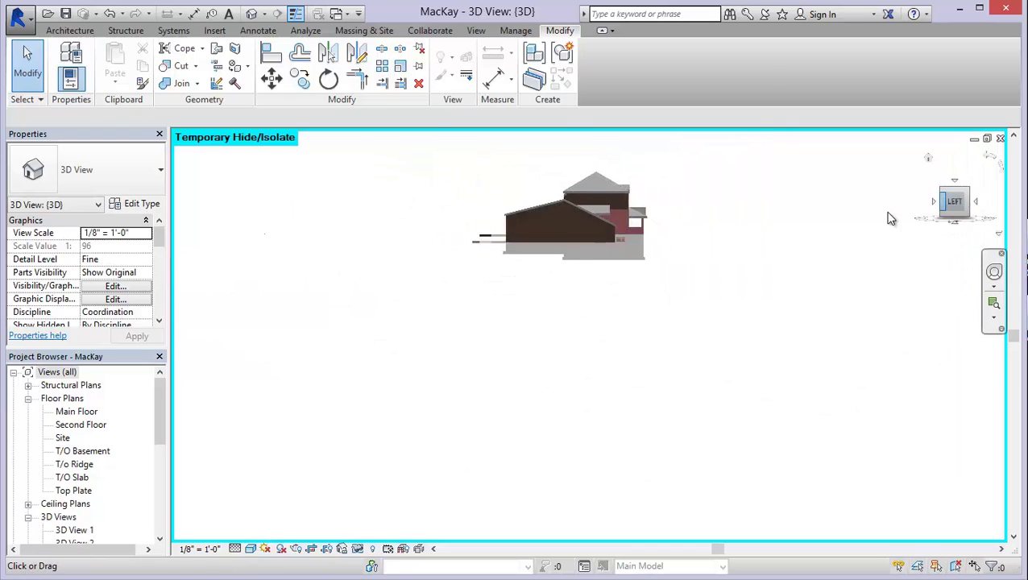
scroll(733, 354, up, 6)
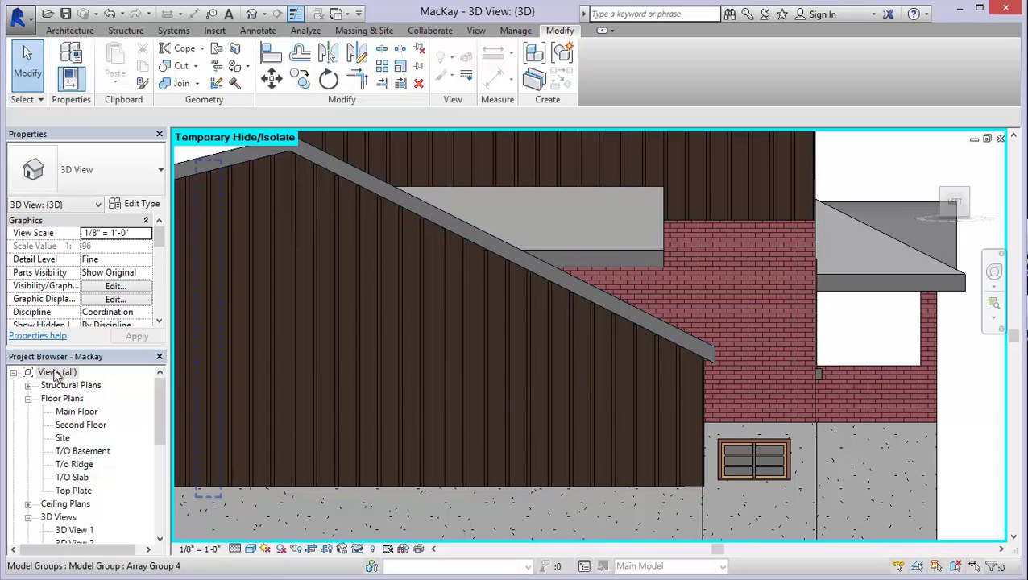
double_click(62, 411)
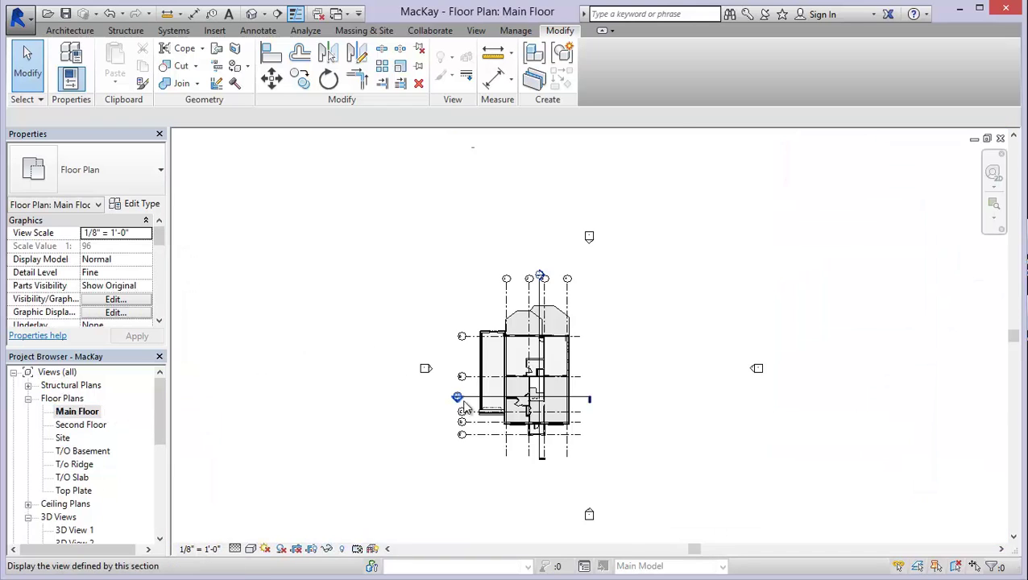
Step: Set the Main Floor plan's Underlay to Second Floor and zoom in on the garage dormer outline
scroll(464, 408, up, 8)
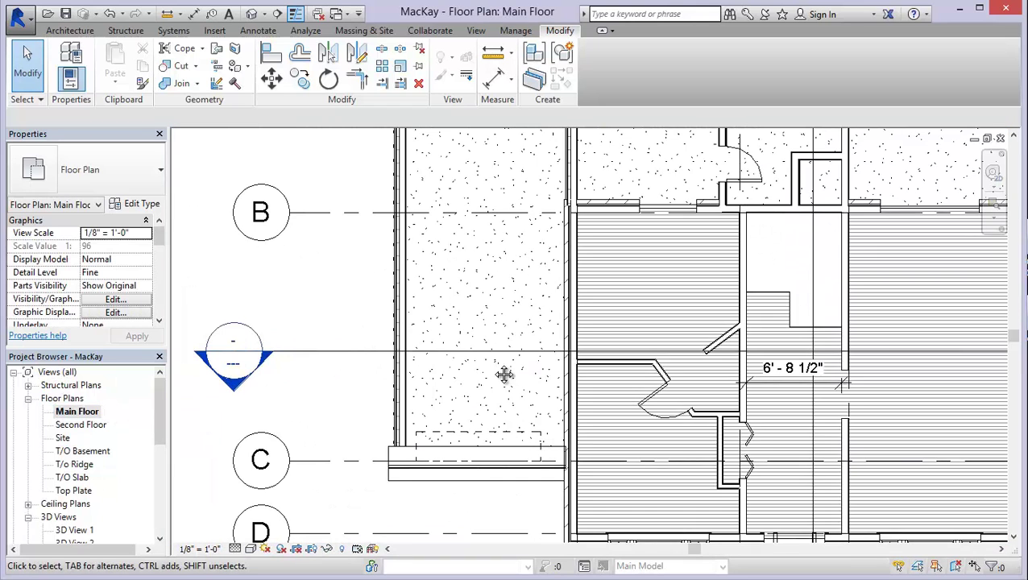
middle_drag(503, 374, 453, 374)
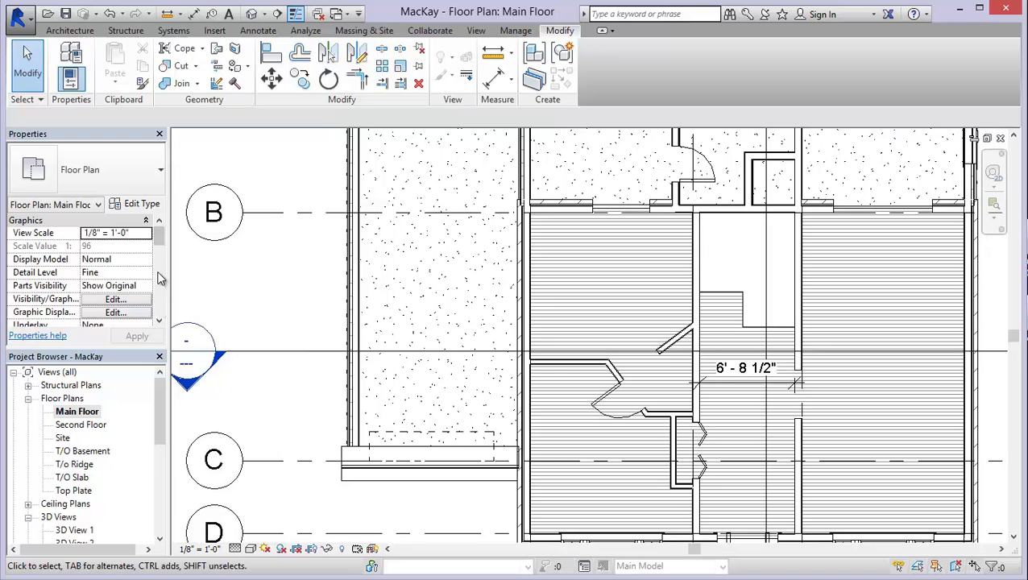
drag(160, 238, 160, 249)
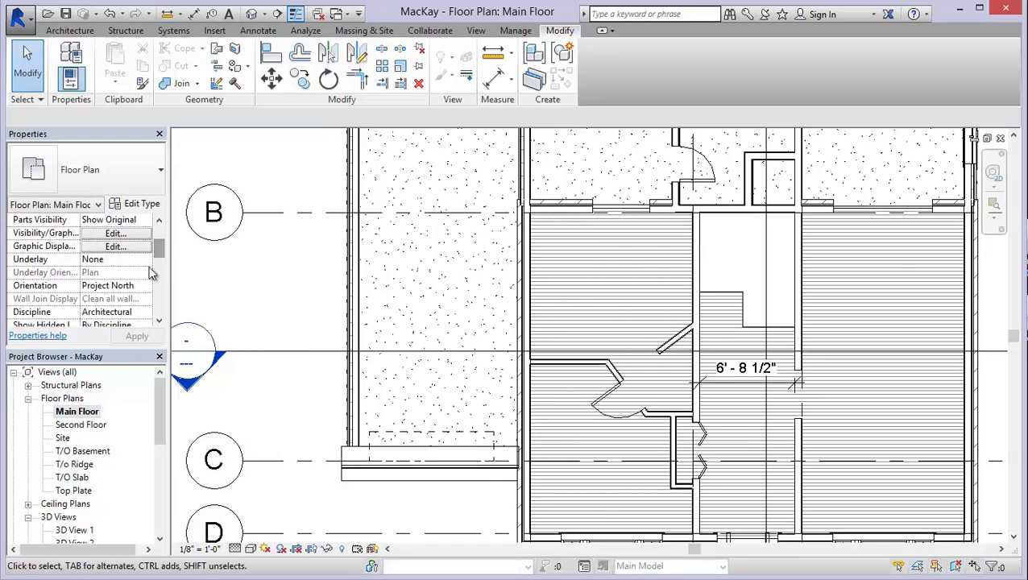
click(146, 259)
click(124, 318)
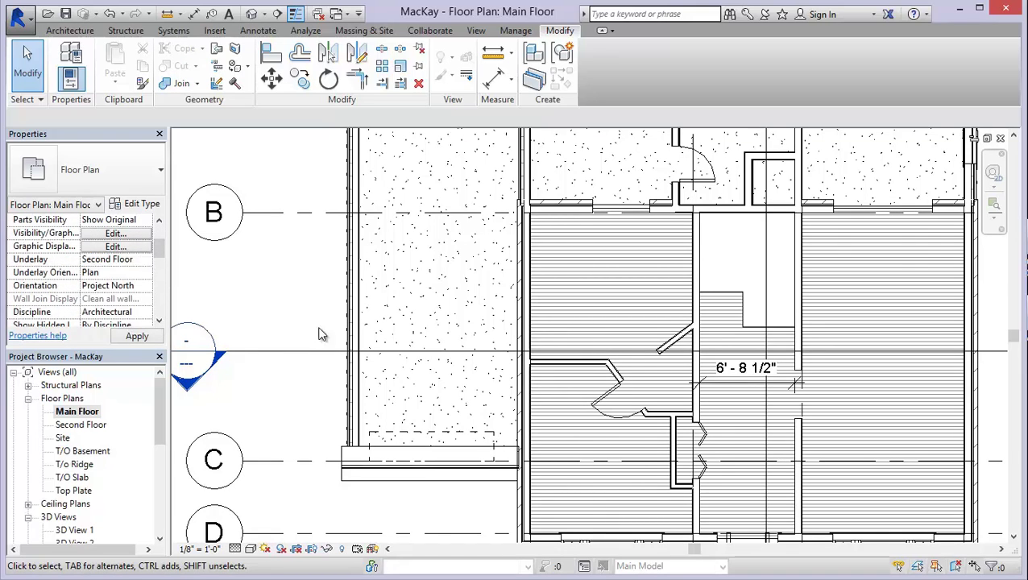
middle_drag(438, 334, 408, 339)
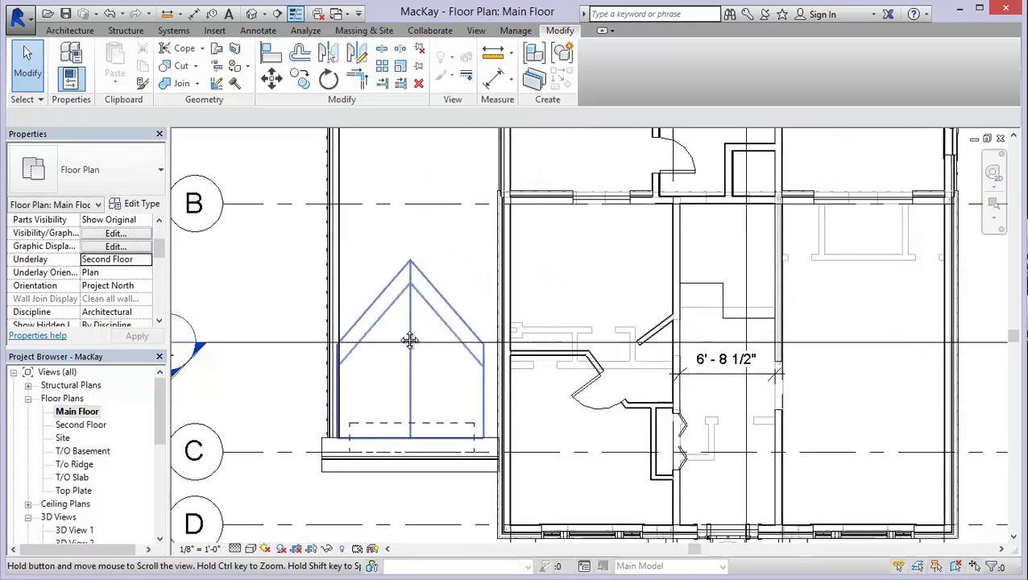
scroll(395, 358, up, 1)
scroll(394, 359, up, 1)
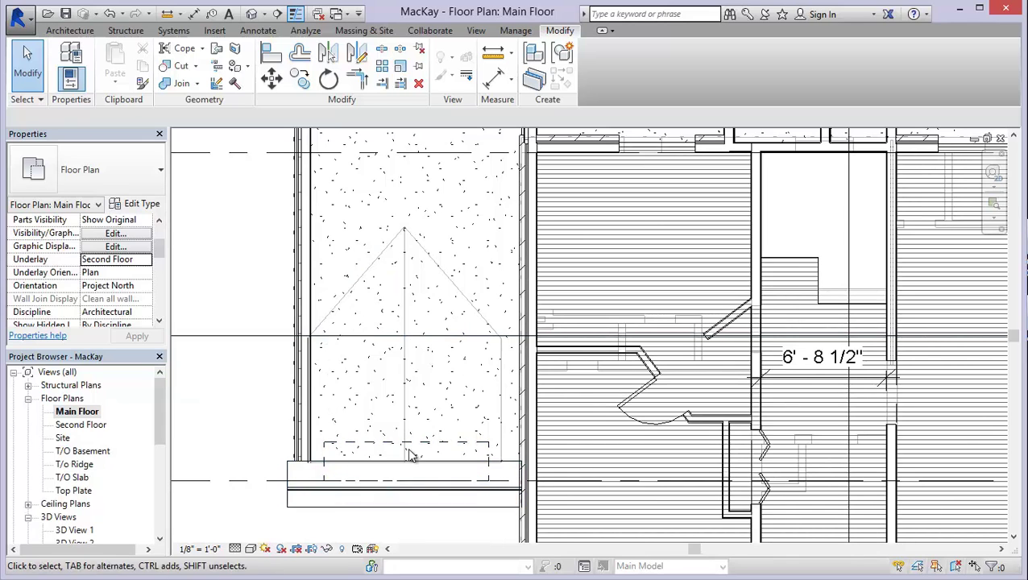
middle_drag(414, 420, 408, 395)
scroll(379, 333, up, 1)
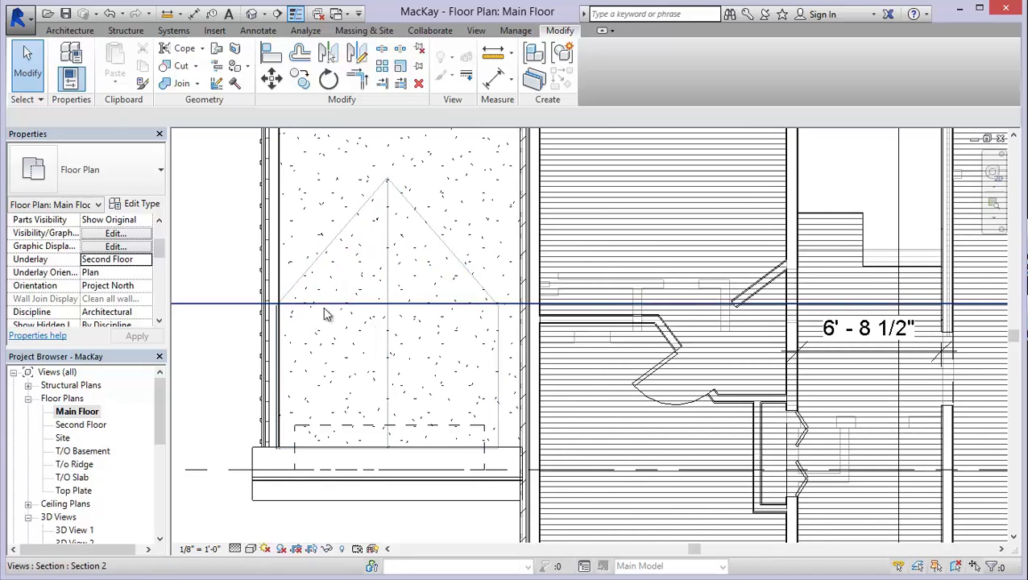
Step: Start an architectural wall using the Exterior - Board & Batten 2x6 type
click(66, 31)
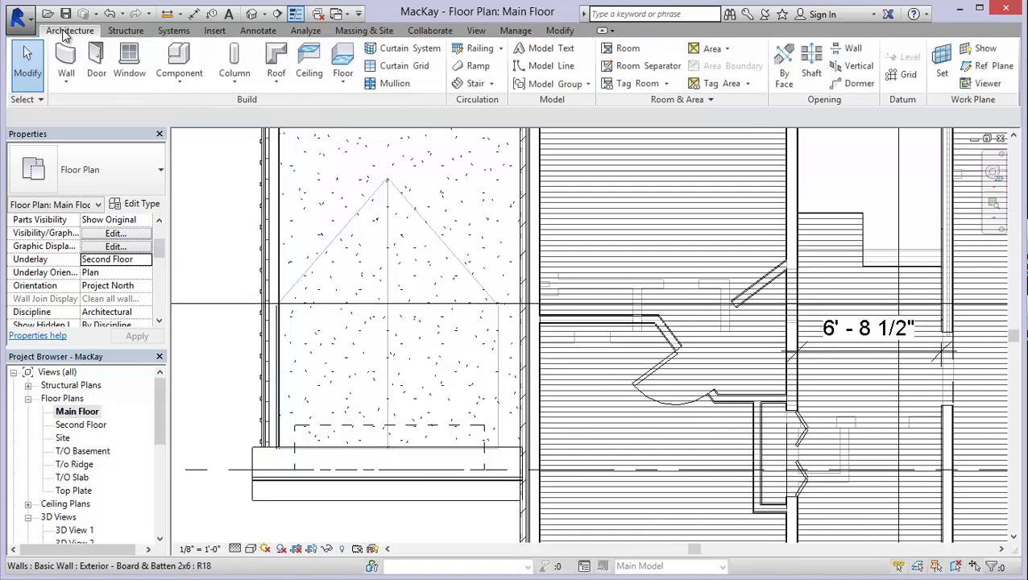
click(69, 90)
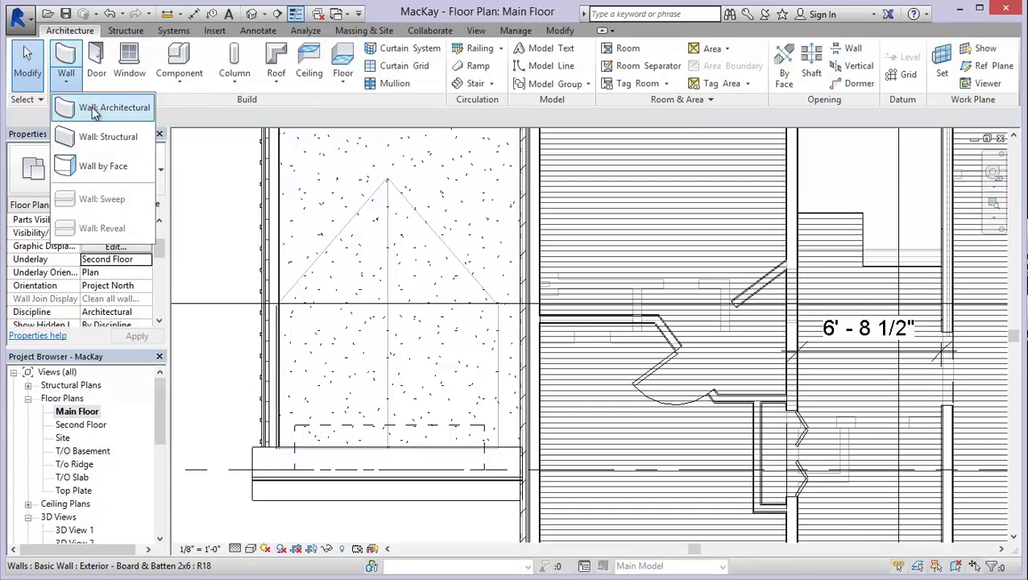
click(93, 108)
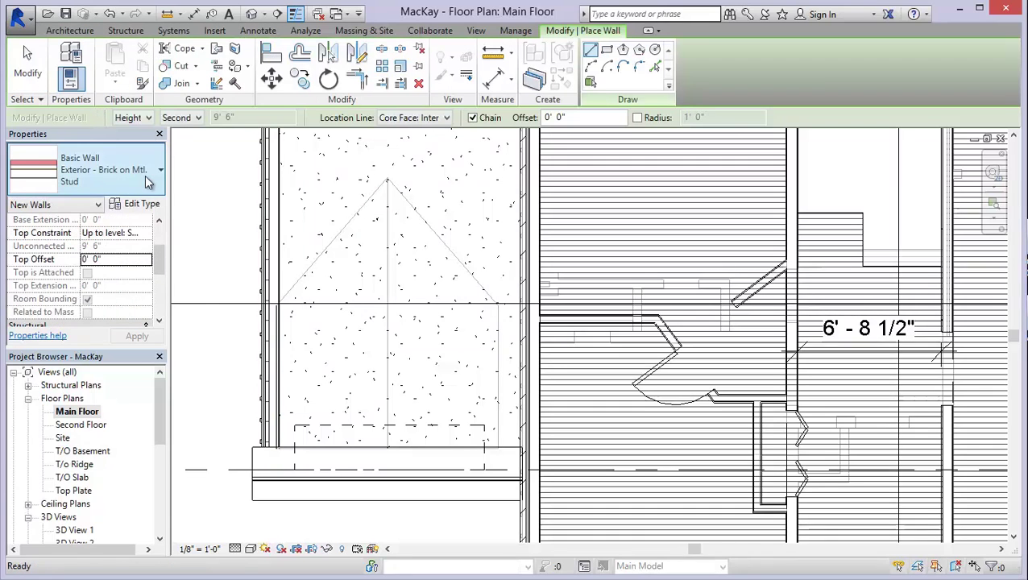
click(134, 172)
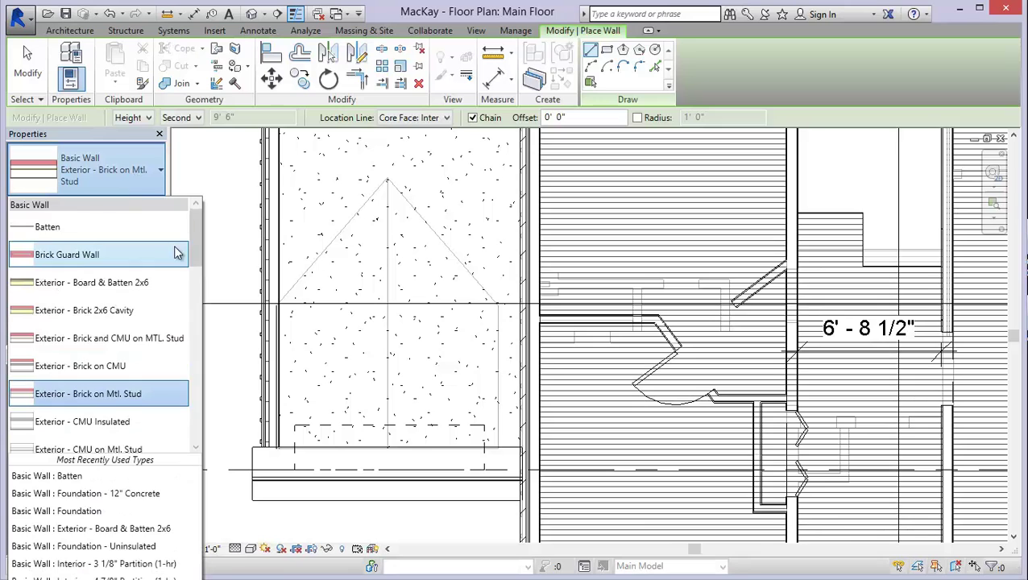
click(98, 285)
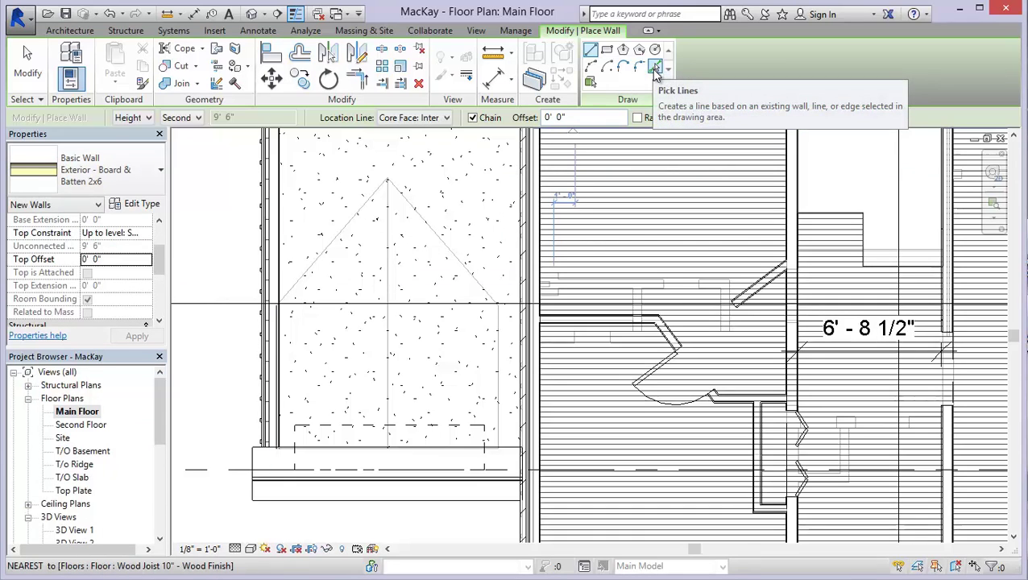
Step: Pick the dormer outline's side edges to place walls offset 0' 6"
click(654, 68)
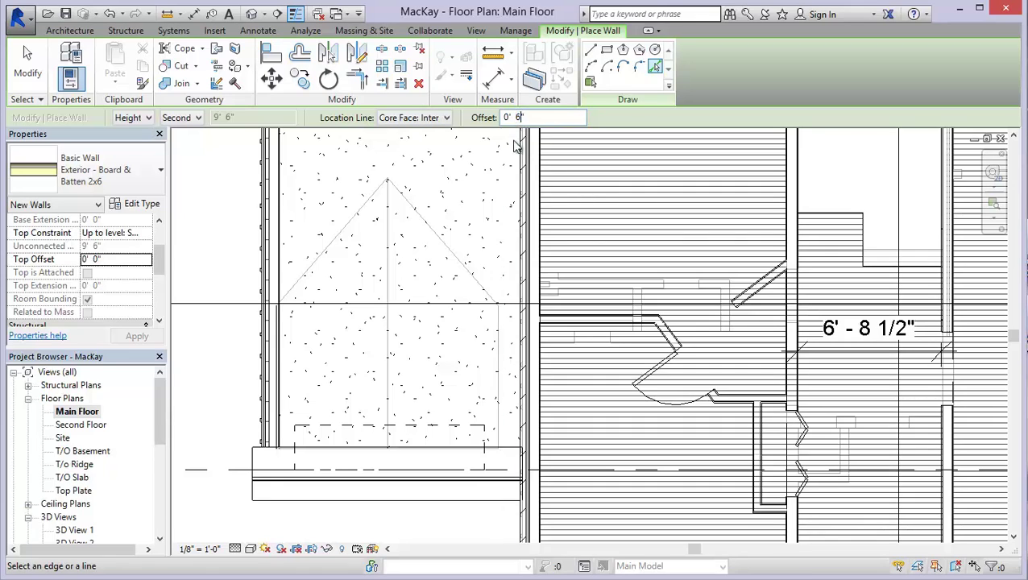
click(493, 339)
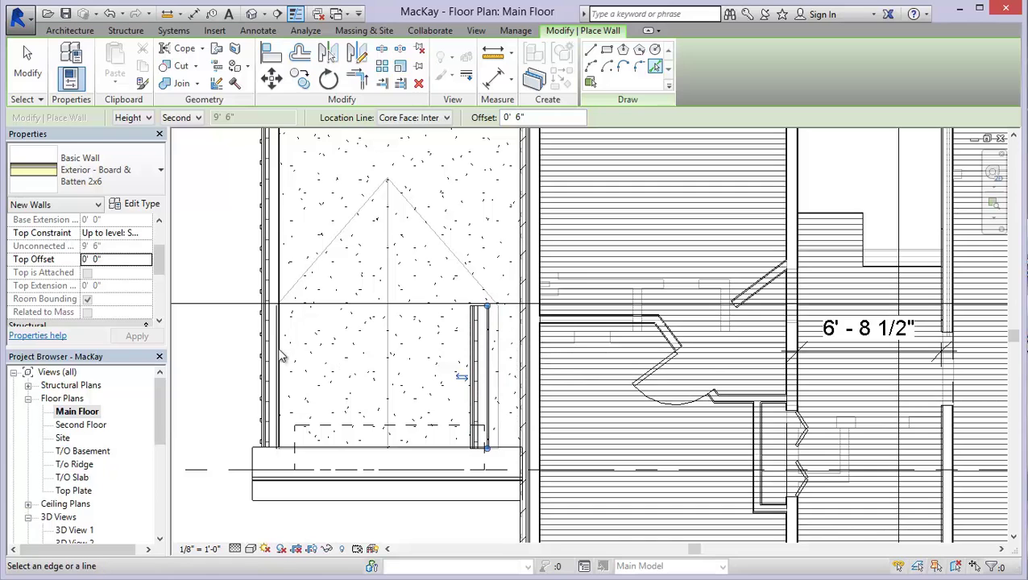
scroll(282, 354, up, 2)
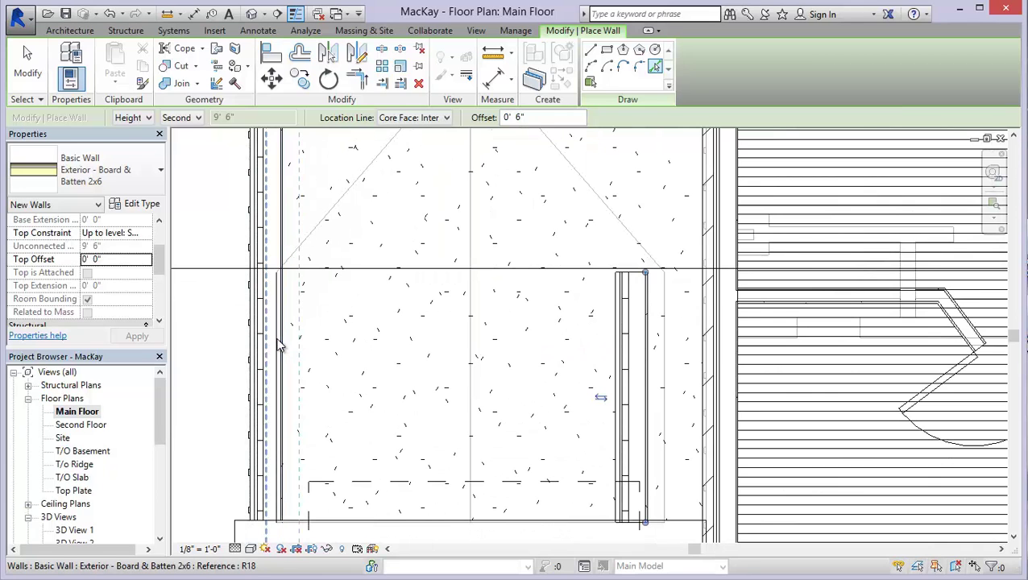
scroll(278, 343, up, 2)
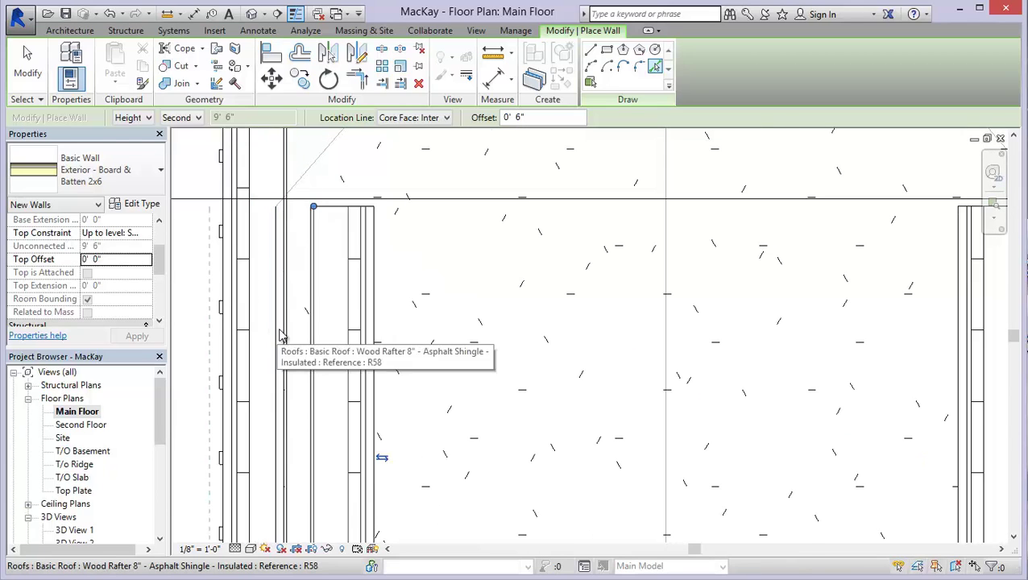
scroll(282, 337, down, 3)
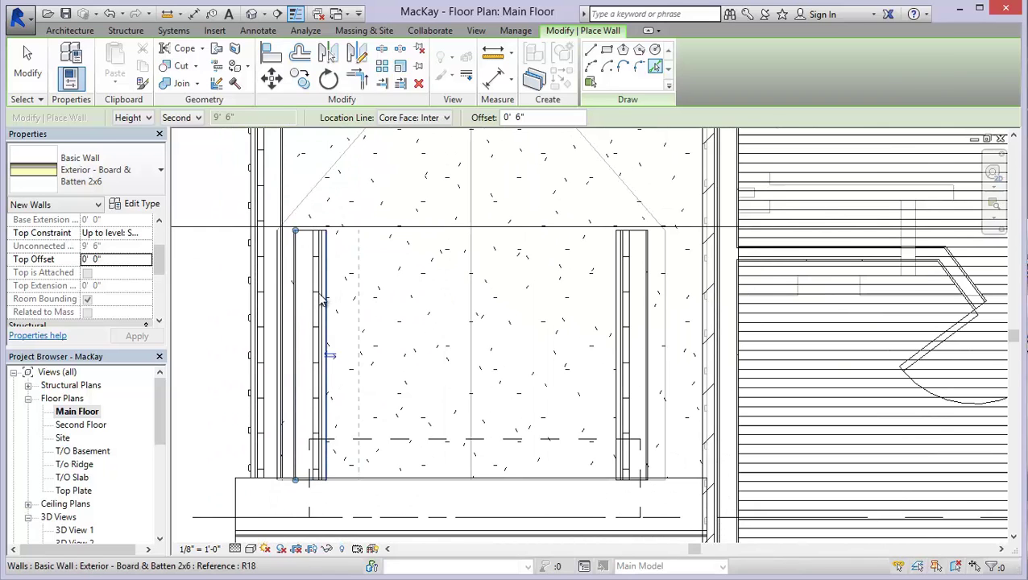
key(Escape)
key(Escape)
Step: Select the dormer side walls and check their top level, leaving it unchanged
click(300, 299)
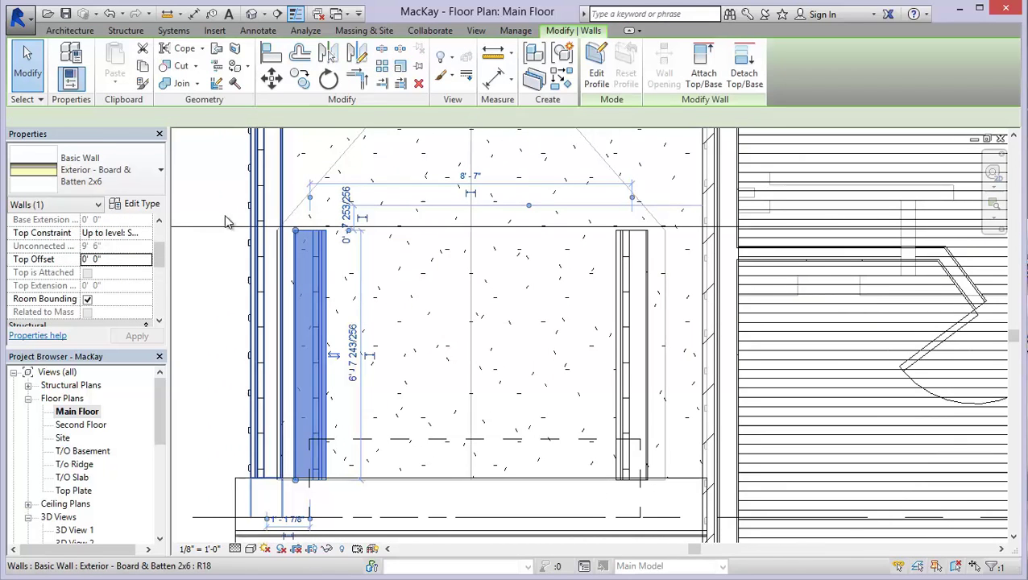
click(145, 233)
click(299, 274)
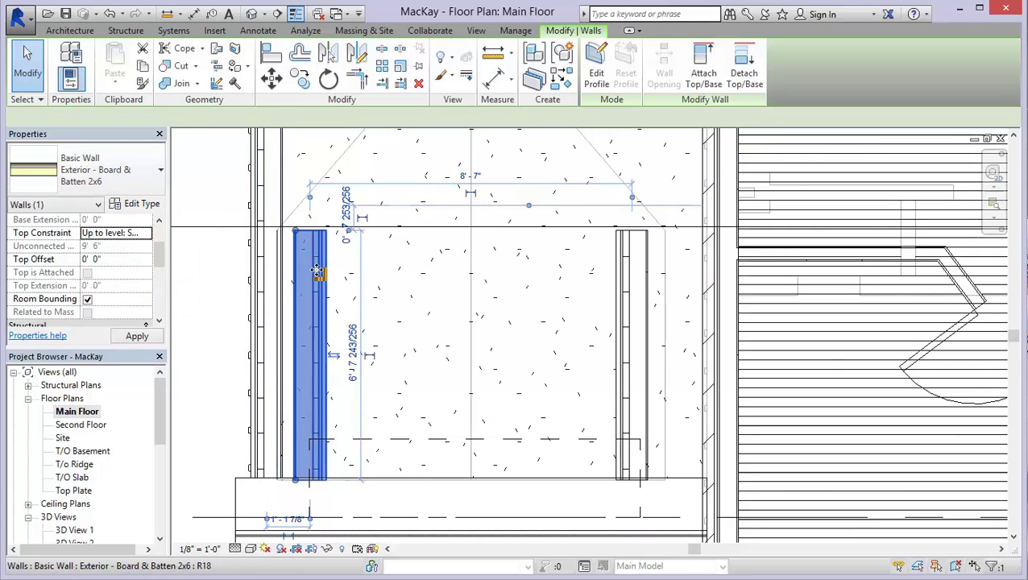
ctrl+click(630, 296)
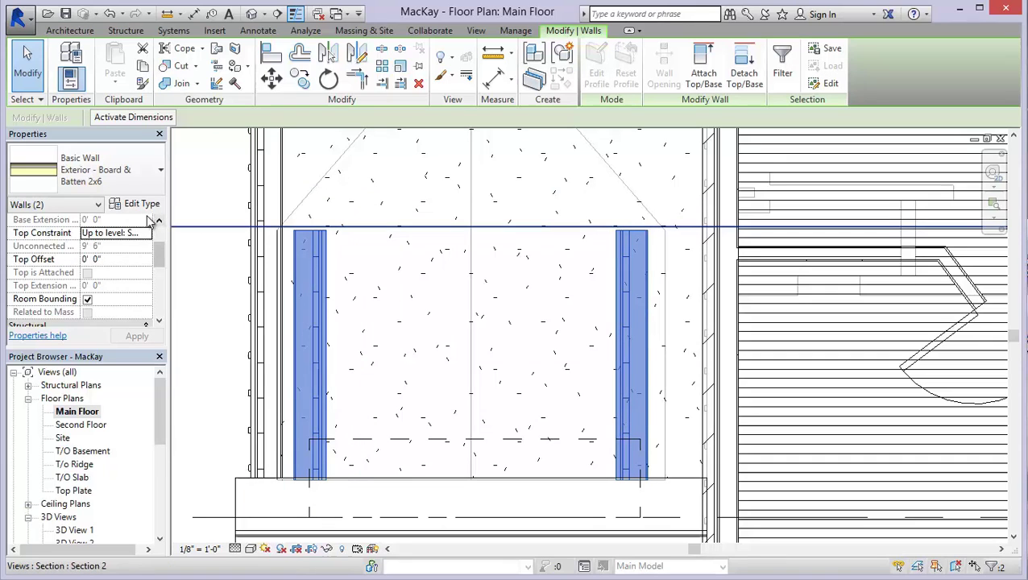
scroll(147, 278, down, 5)
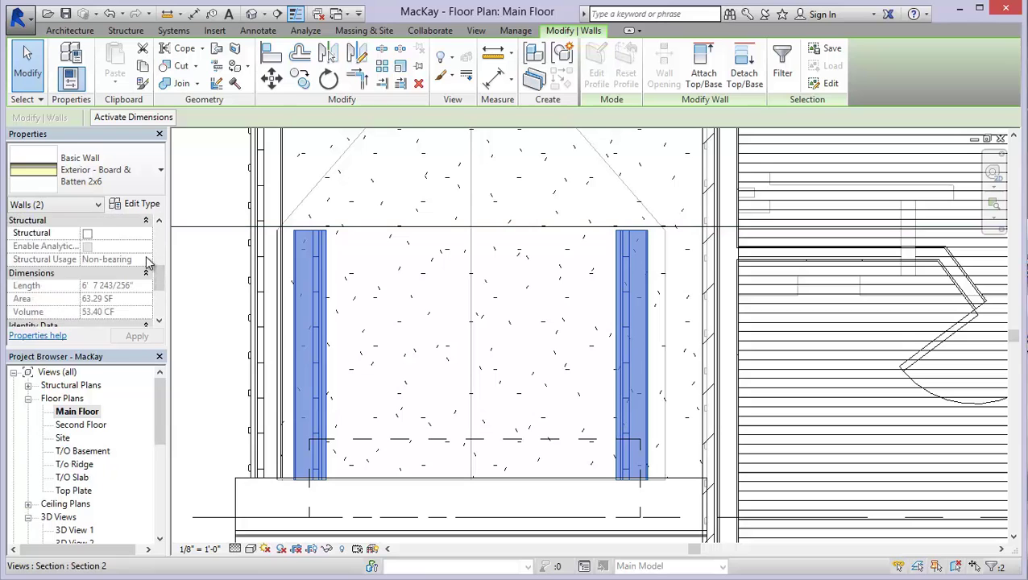
scroll(150, 260, up, 5)
Step: Set the Location Line of both dormer side walls to Wall Centerline
click(360, 259)
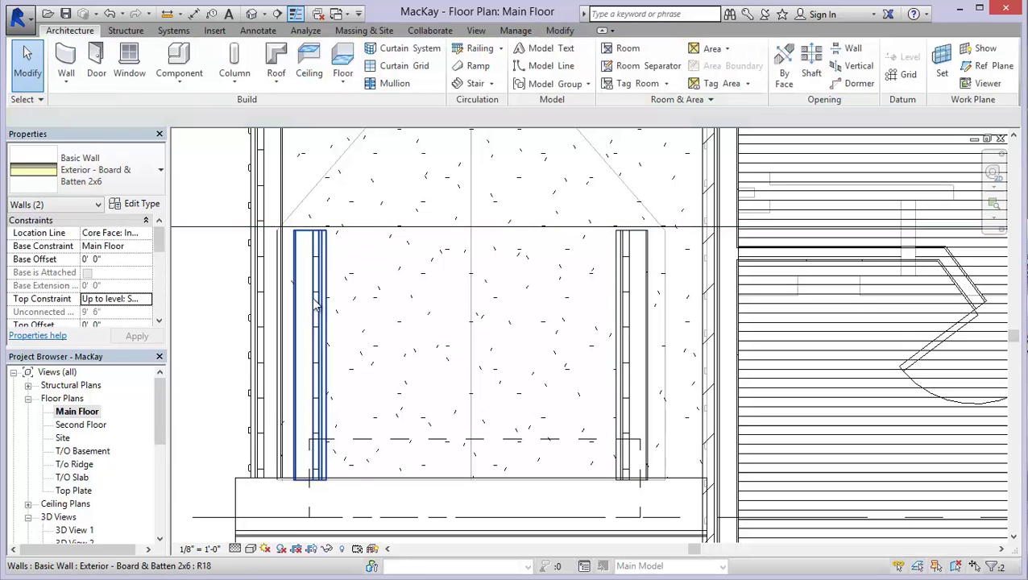
click(318, 298)
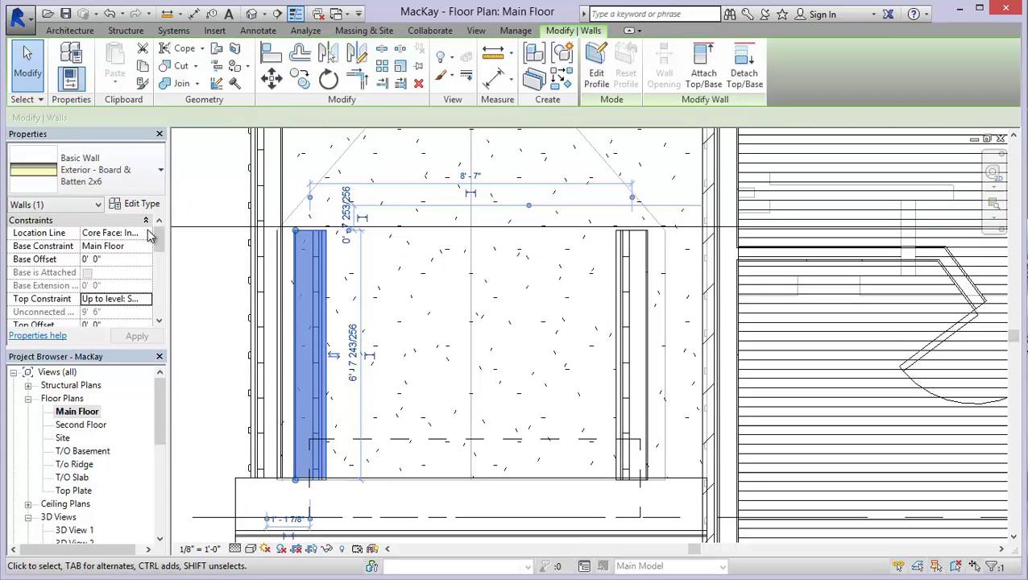
click(149, 232)
click(121, 245)
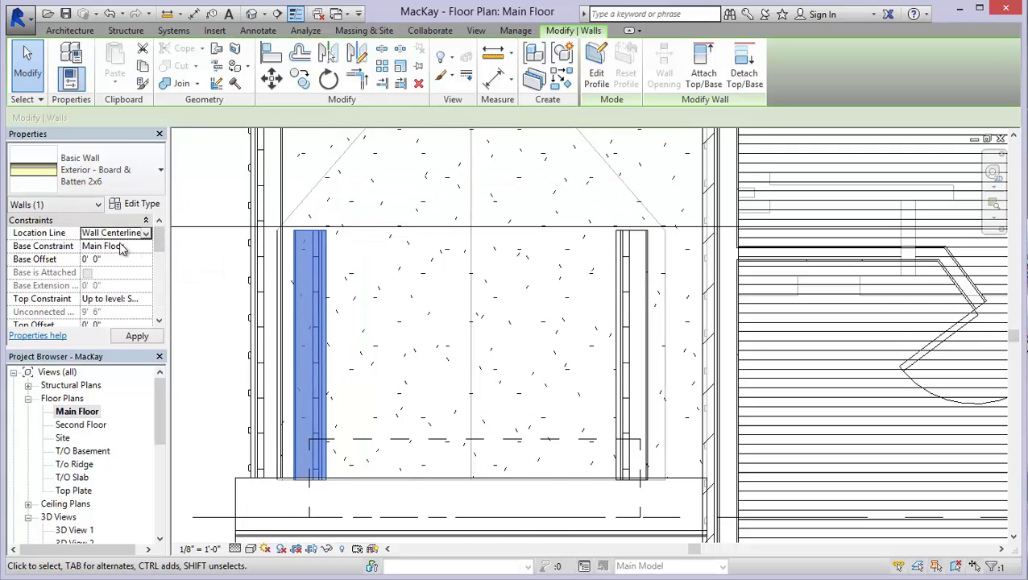
click(413, 266)
click(626, 290)
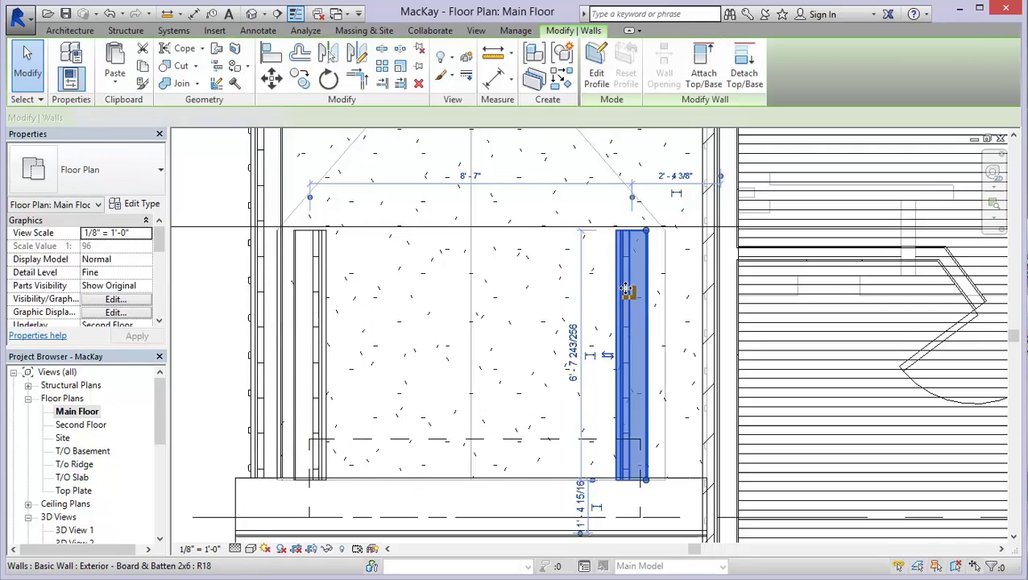
click(150, 233)
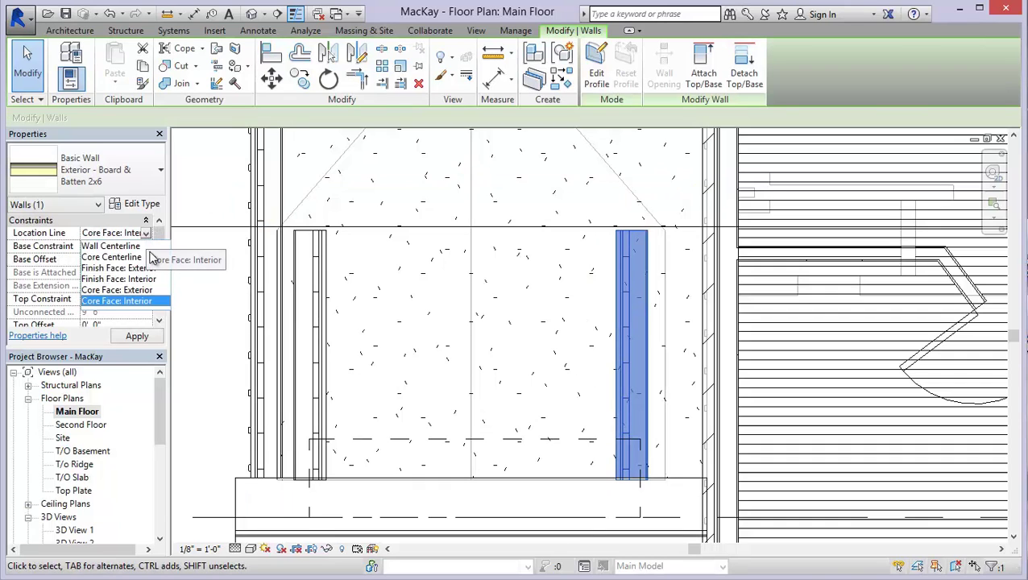
click(110, 246)
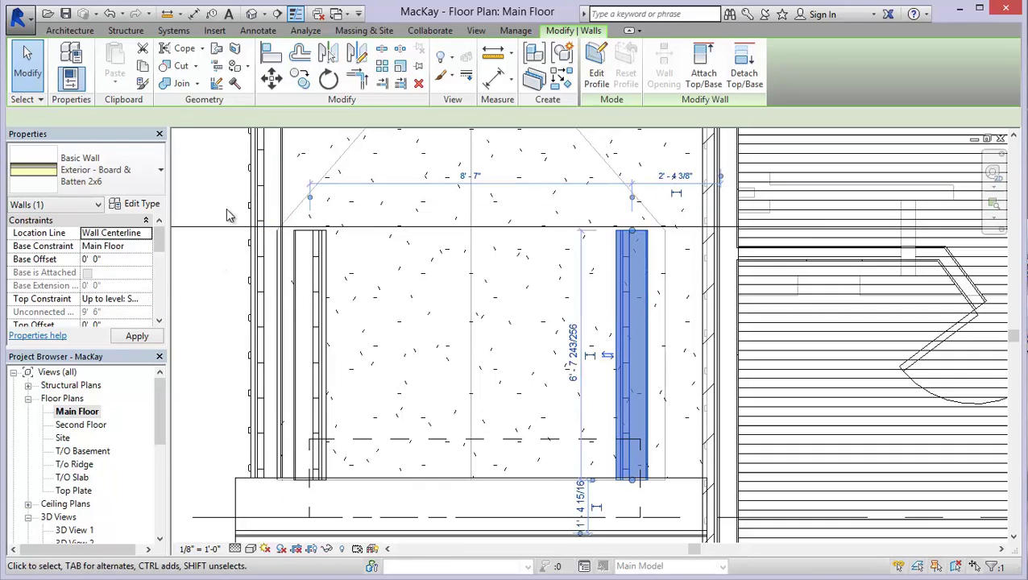
Step: Flip the left side wall's orientation and frame the dormer front
click(319, 287)
key(space)
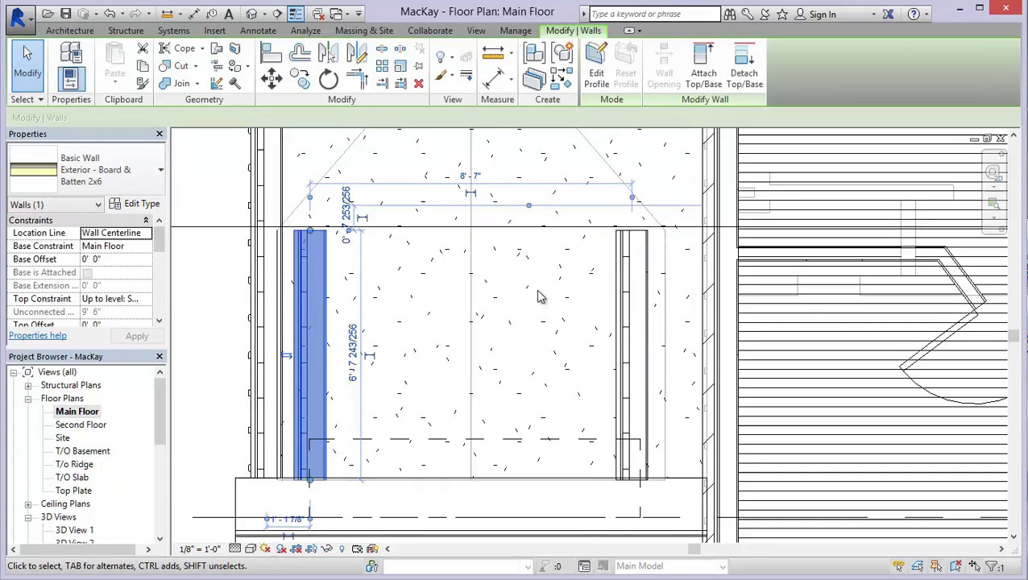
click(632, 320)
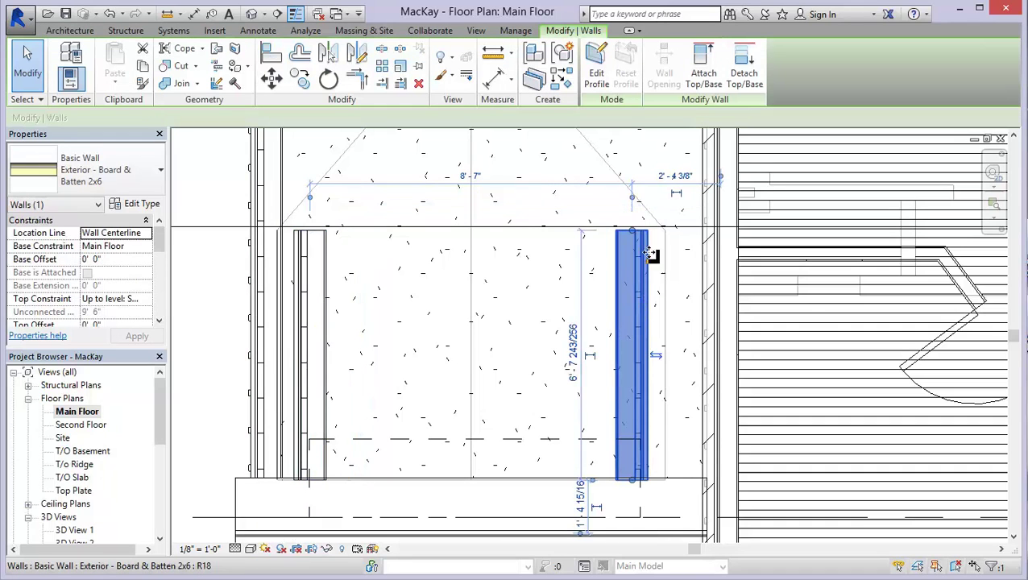
key(Escape)
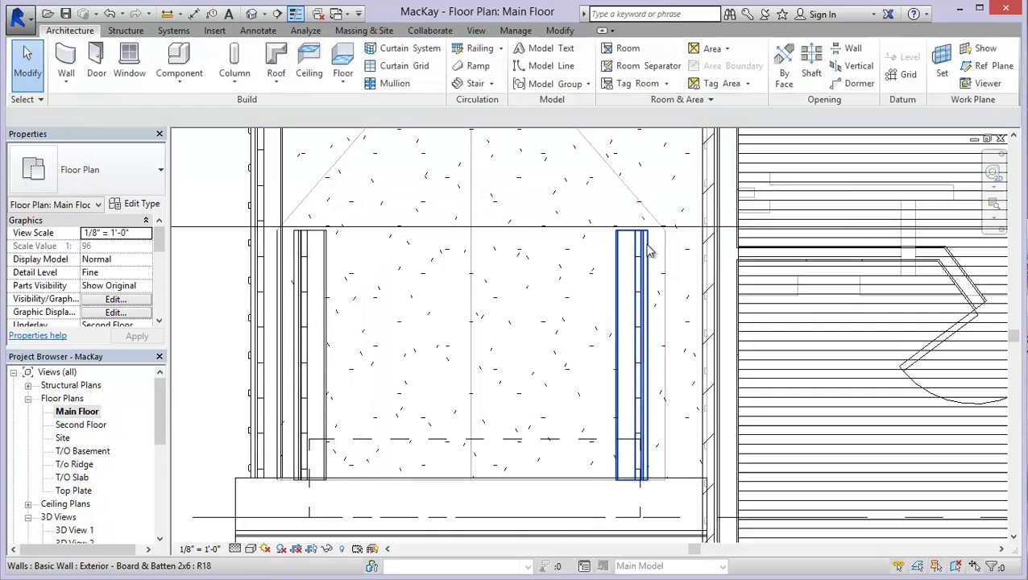
scroll(383, 277, down, 1)
middle_drag(394, 287, 376, 264)
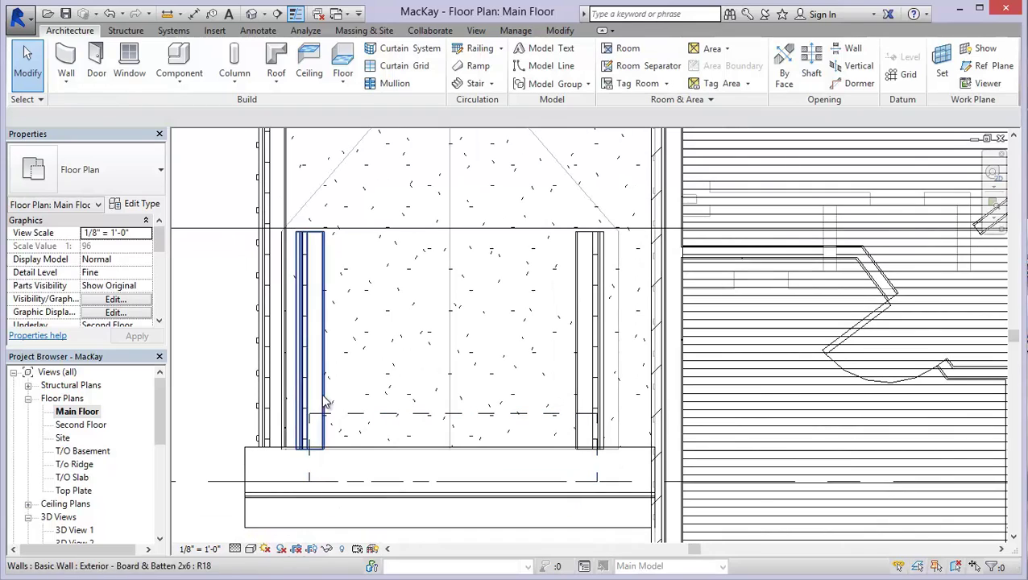
Step: Pick the dormer's front roof edge to place a Board & Batten wall offset 0' 6"
click(65, 75)
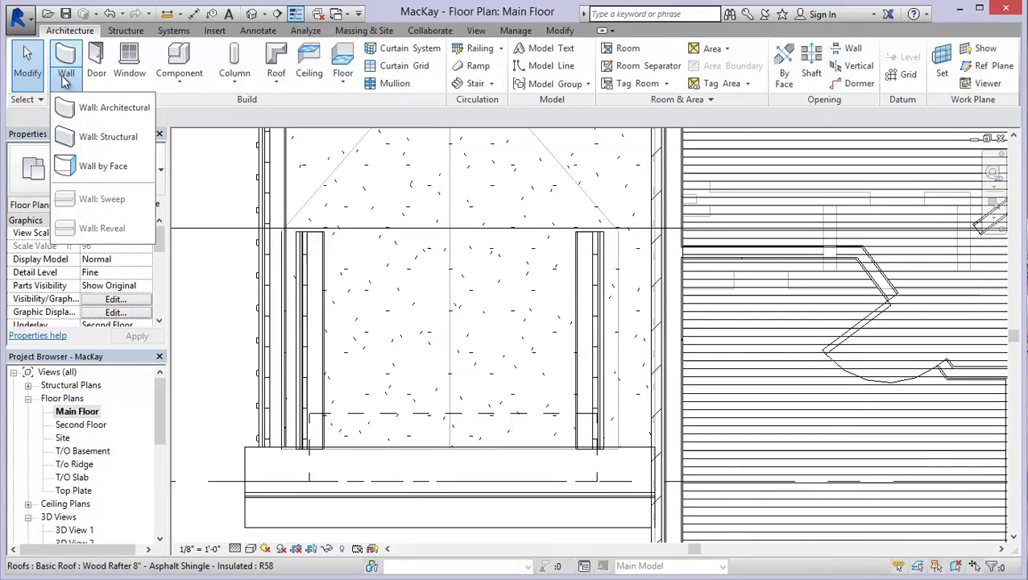
click(100, 139)
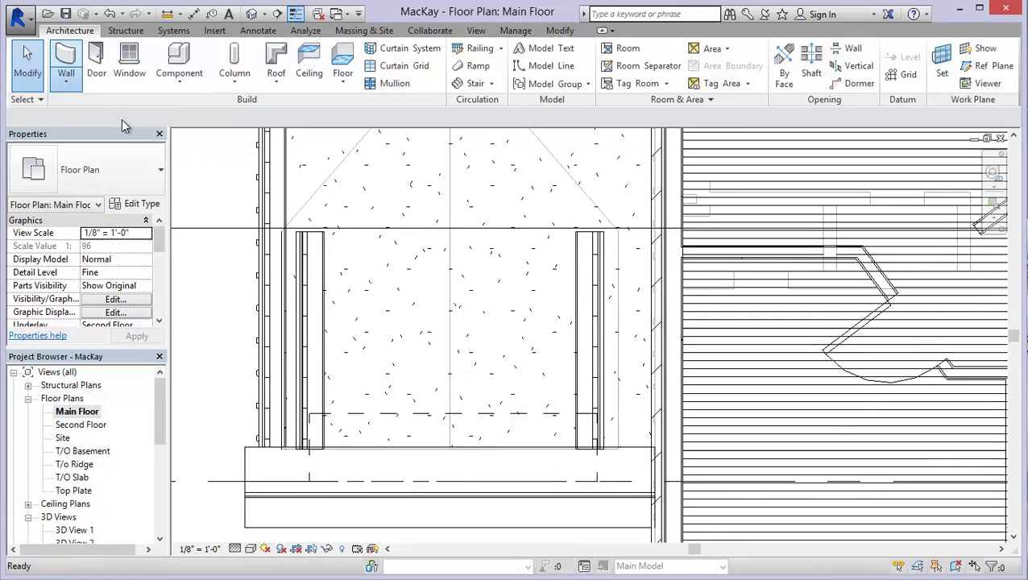
click(654, 68)
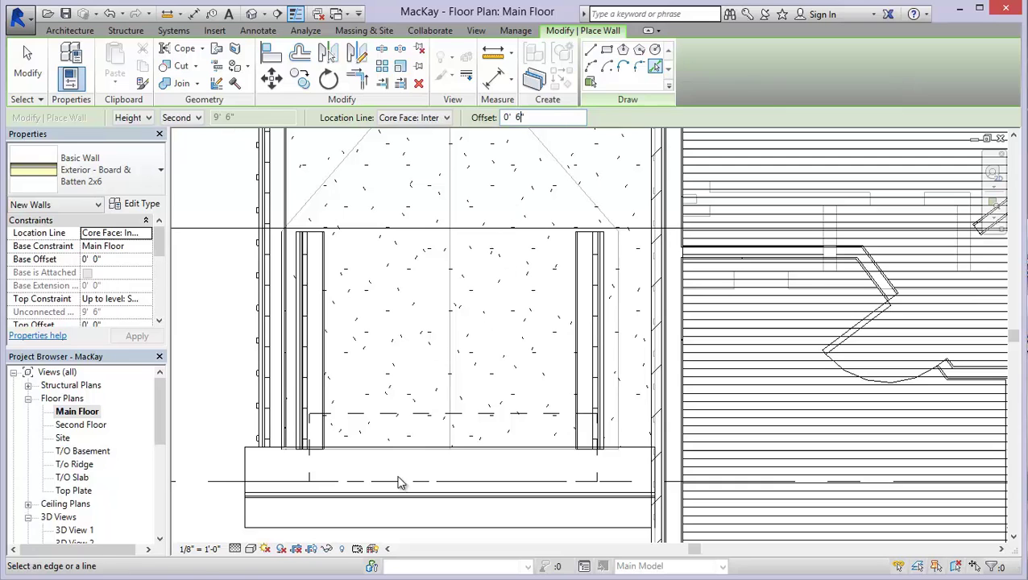
scroll(392, 465, up, 3)
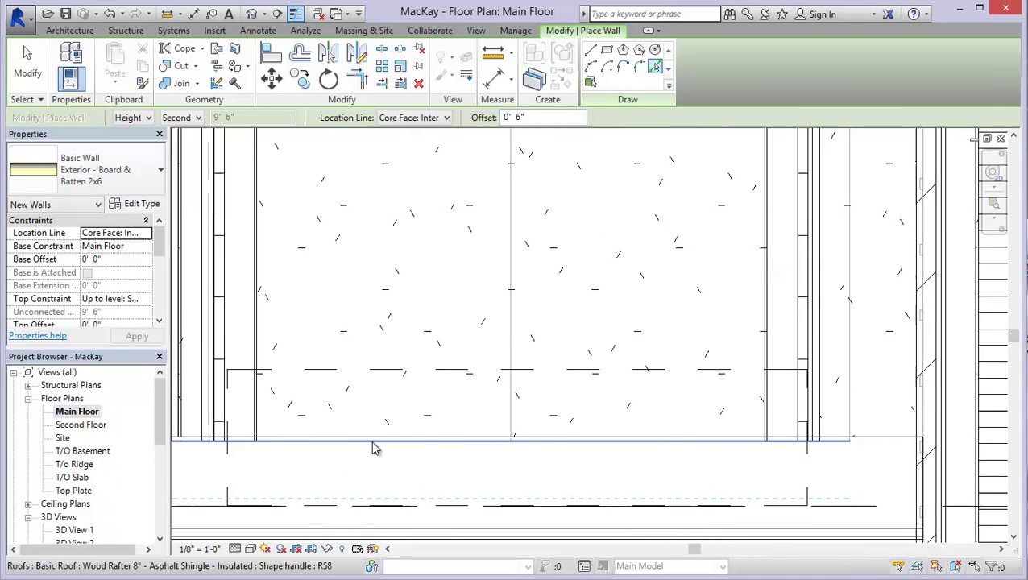
click(373, 447)
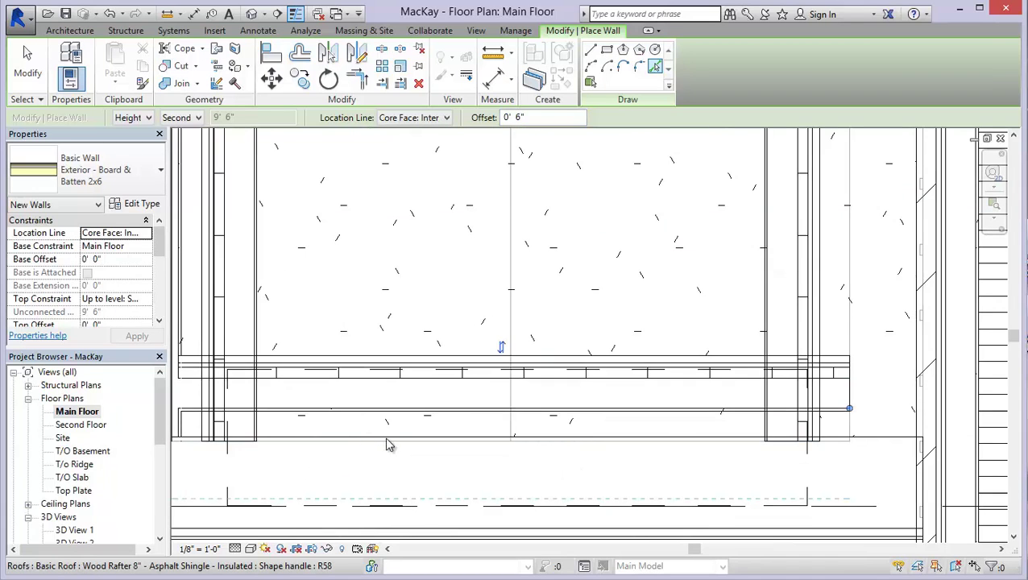
key(Escape)
key(Escape)
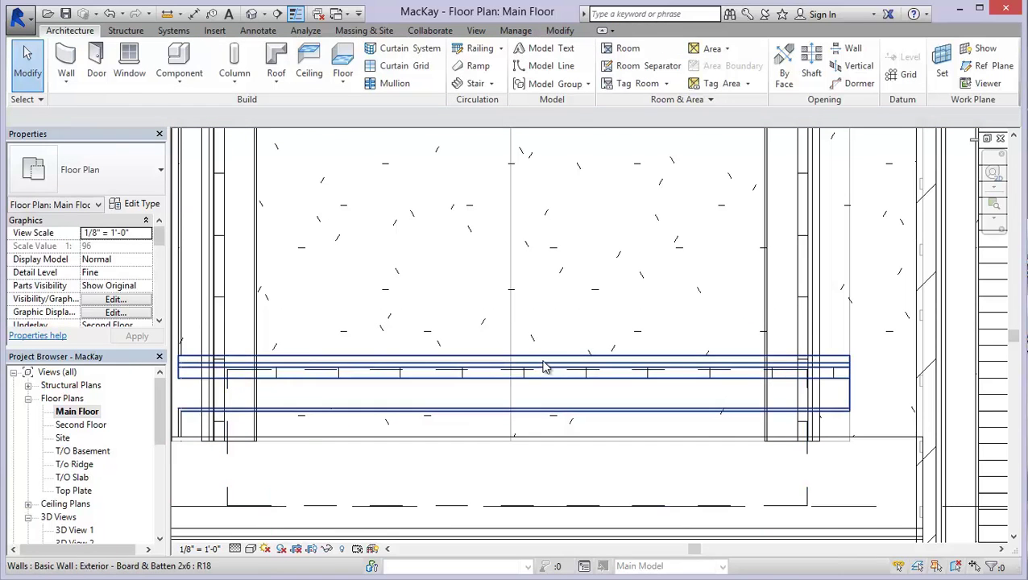
Step: Set the front dormer wall's Location Line to Wall Centerline
click(542, 371)
scroll(500, 348, down, 2)
mouse_move(500, 348)
middle_down()
mouse_move(500, 413)
mouse_move(509, 344)
mouse_move(497, 298)
mouse_move(500, 422)
middle_up()
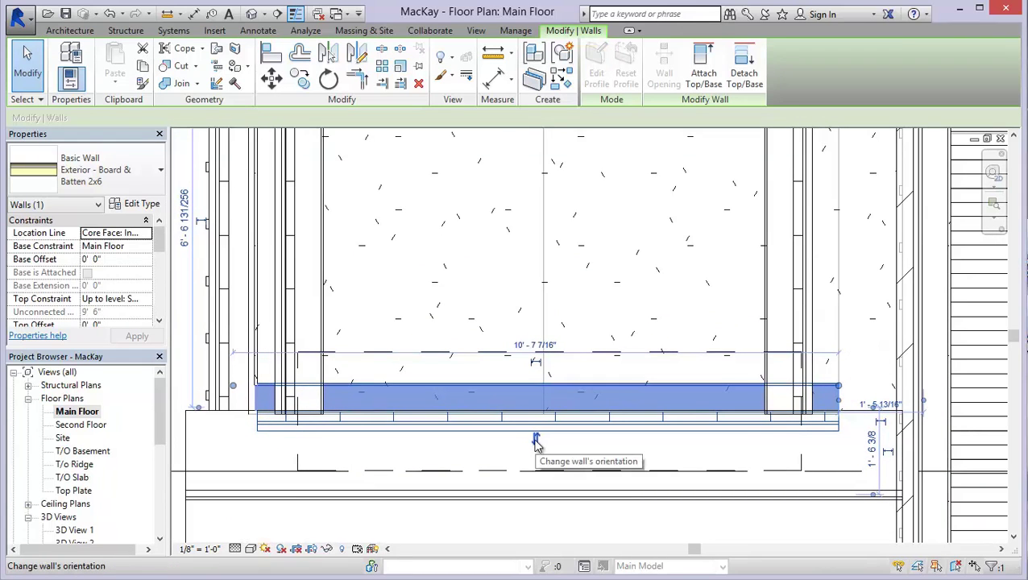
middle_drag(532, 412, 529, 412)
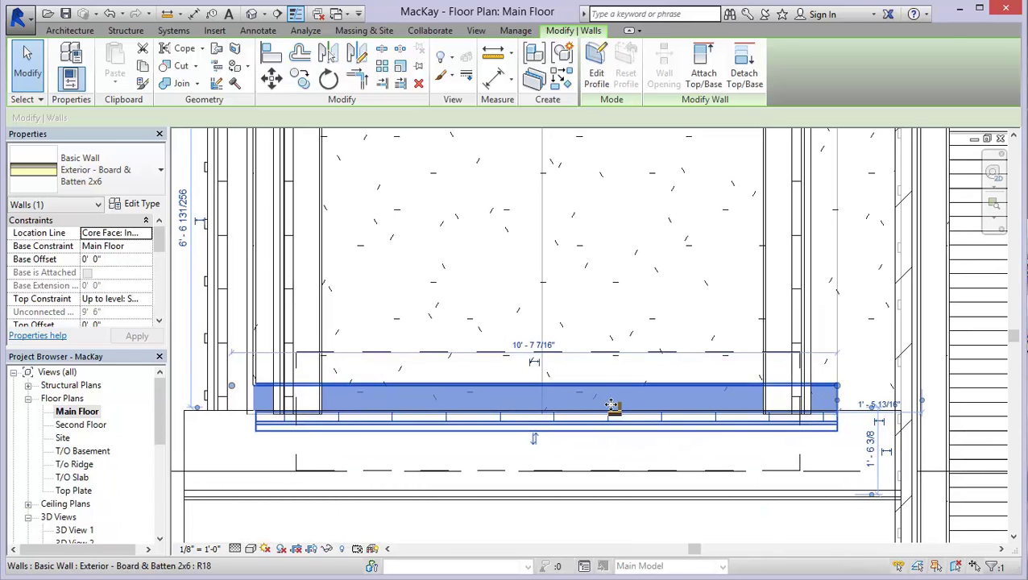
key(Escape)
click(580, 390)
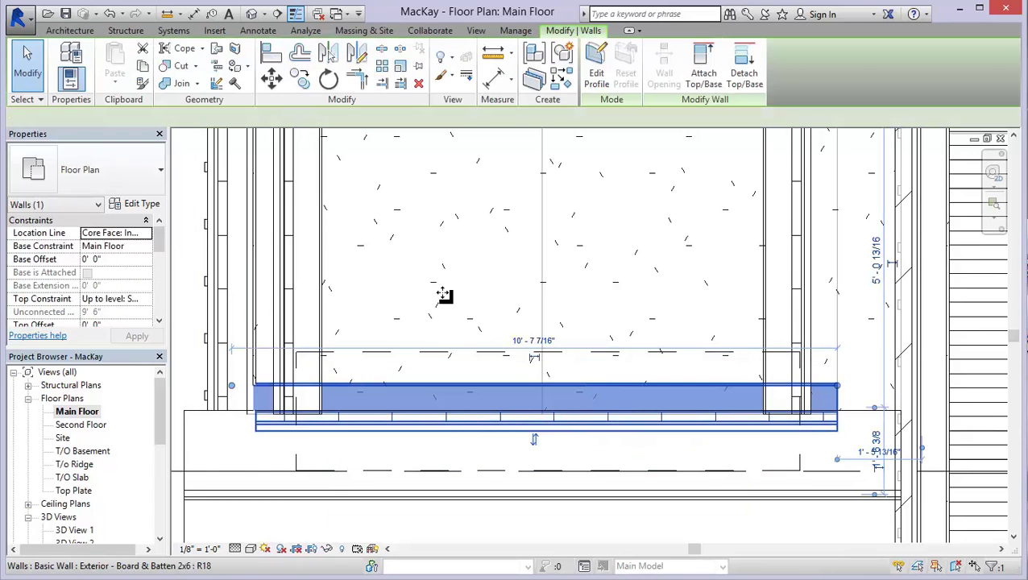
click(148, 234)
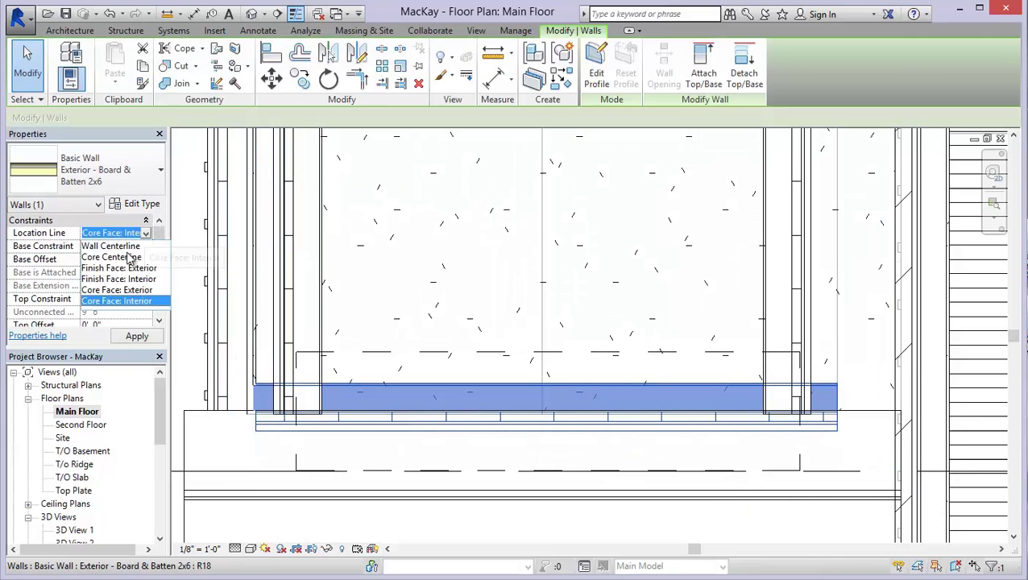
click(110, 245)
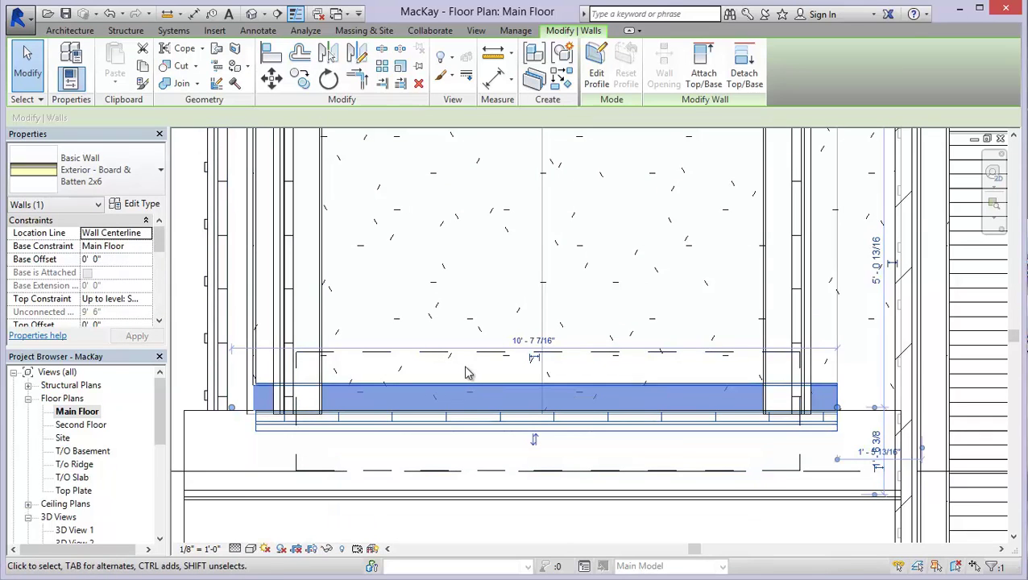
Step: Nudge the front wall upward three times with the Up arrow
key(Up)
key(Up)
key(Up)
key(Up)
key(Up)
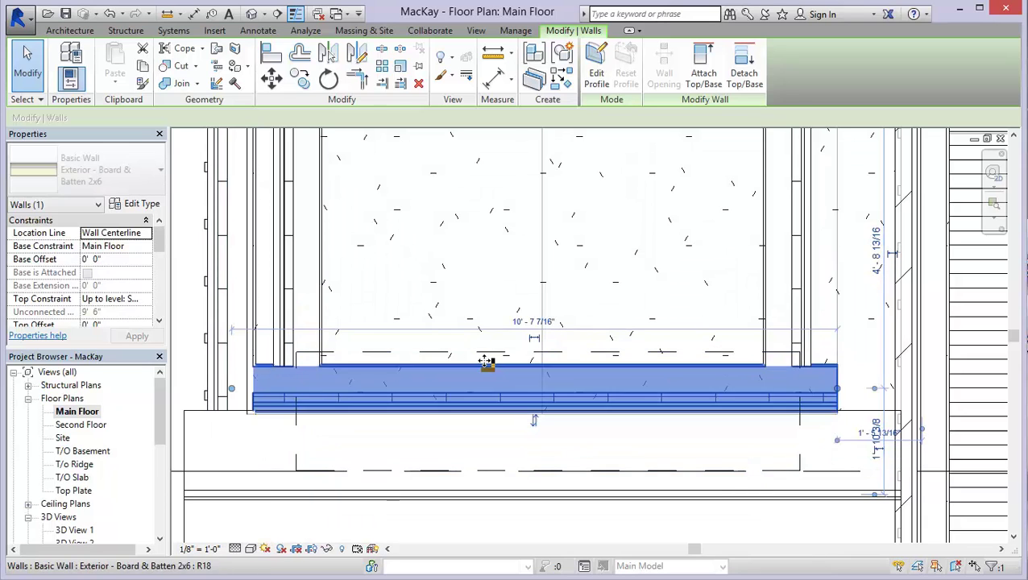
key(Up)
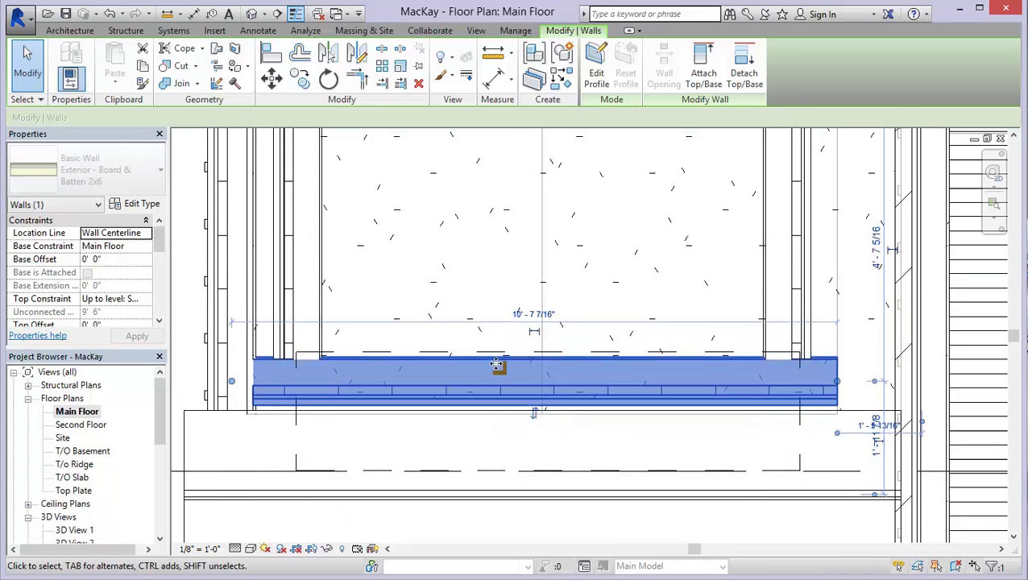
key(Up)
key(Up)
key(Up)
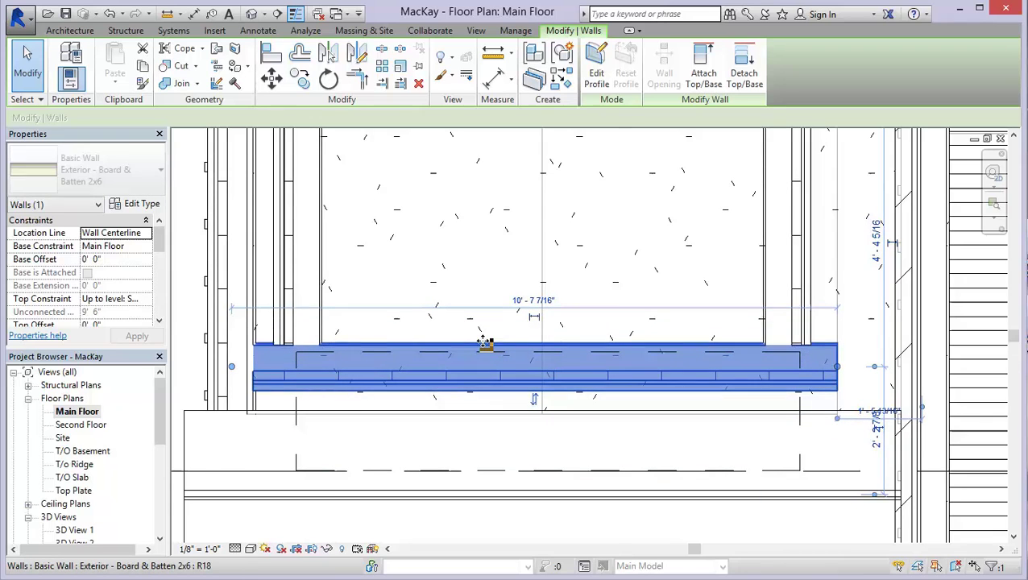
Step: Stretch the front dormer wall's right end
middle_drag(454, 360, 406, 315)
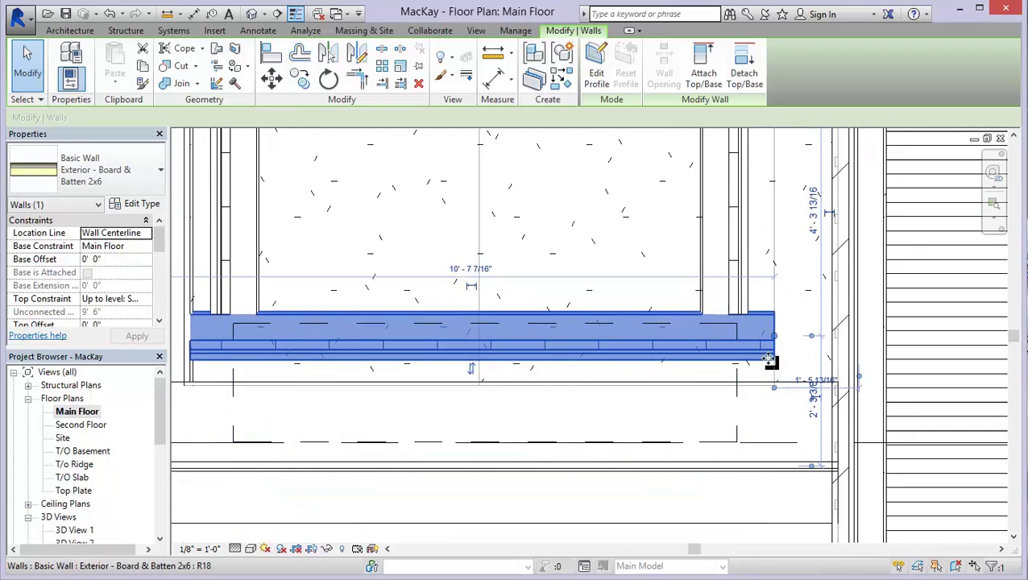
scroll(769, 360, up, 4)
drag(746, 291, 744, 291)
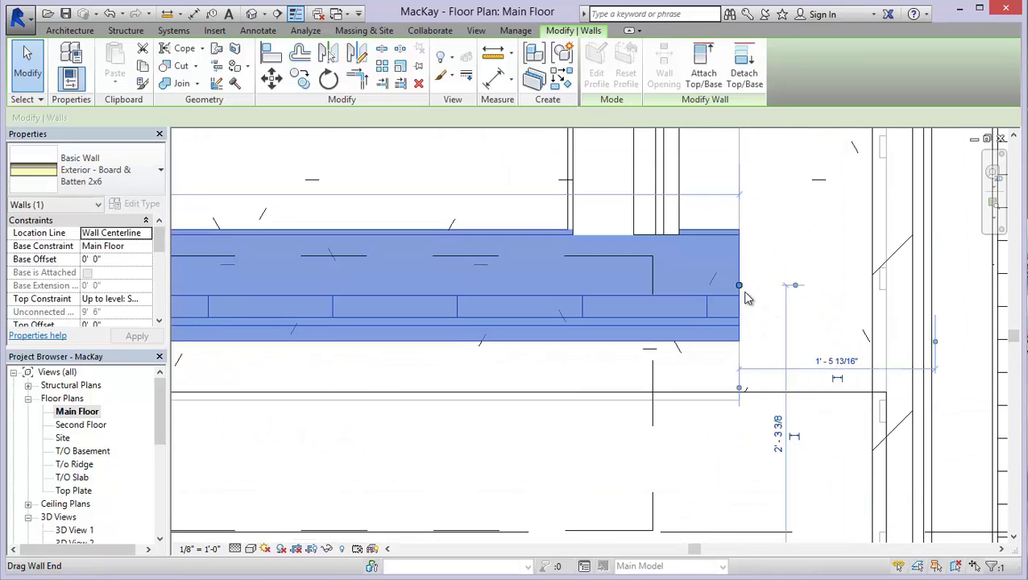
Step: Attach the temporary dimension to the roof edge and set the gap to 0' 6"
click(796, 290)
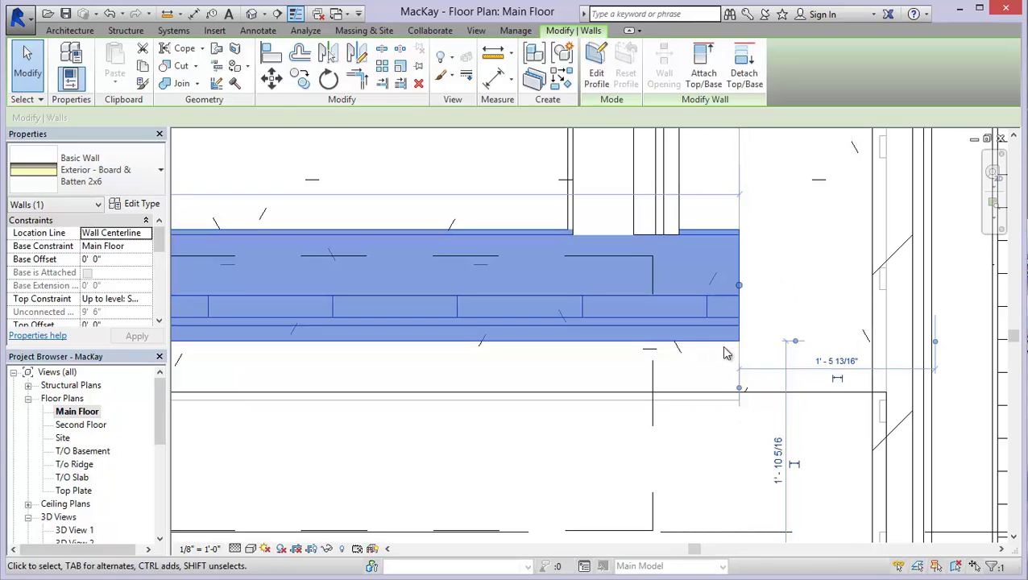
middle_drag(799, 480, 755, 393)
click(716, 500)
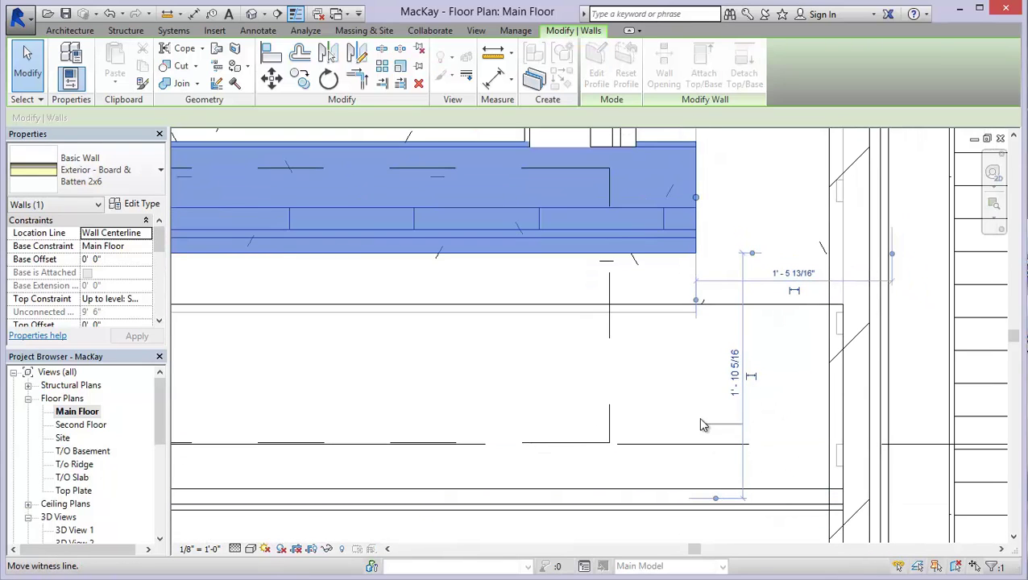
click(648, 314)
middle_drag(648, 308, 646, 377)
scroll(749, 348, up, 2)
click(737, 353)
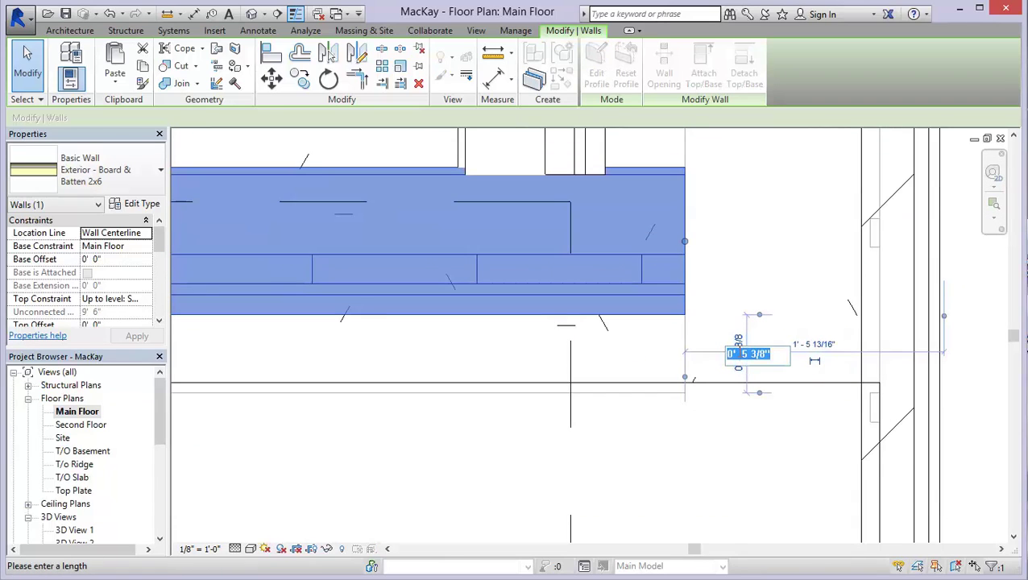
text(6')
key(Return)
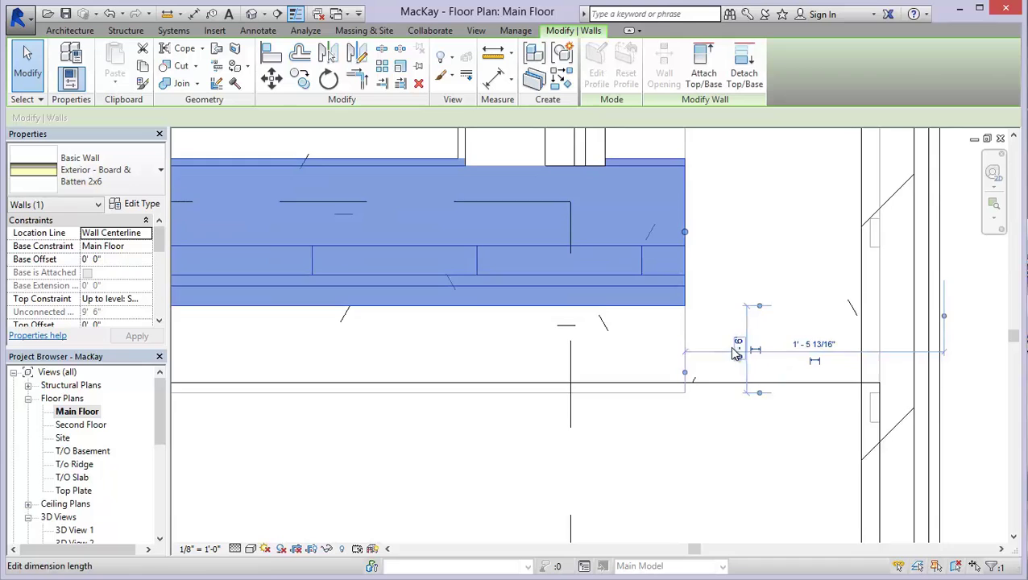
scroll(751, 355, down, 2)
scroll(685, 327, up, 1)
Step: Trim/Extend to Corner the front wall with the right and left side walls
scroll(685, 327, down, 2)
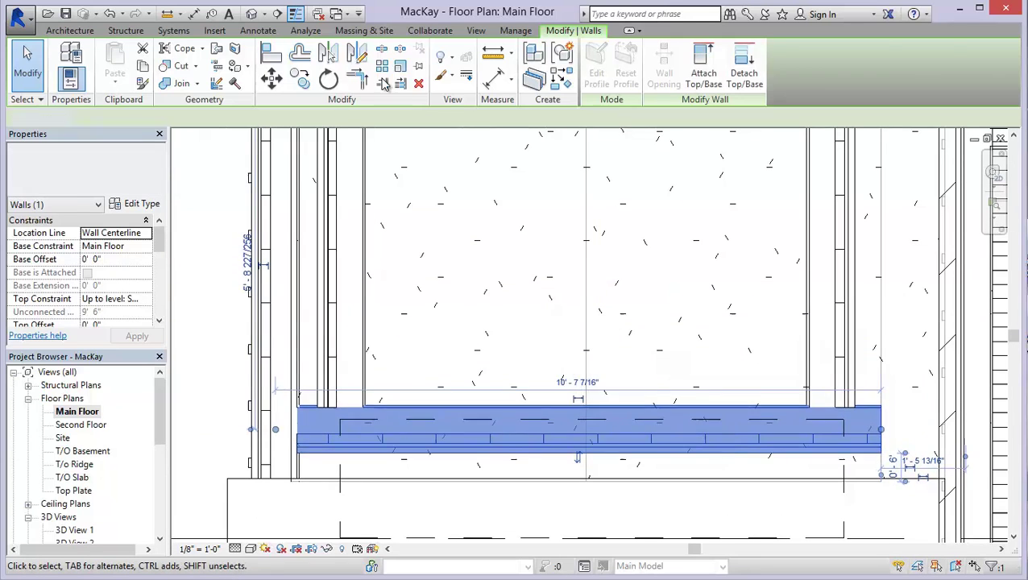
key(Escape)
click(560, 30)
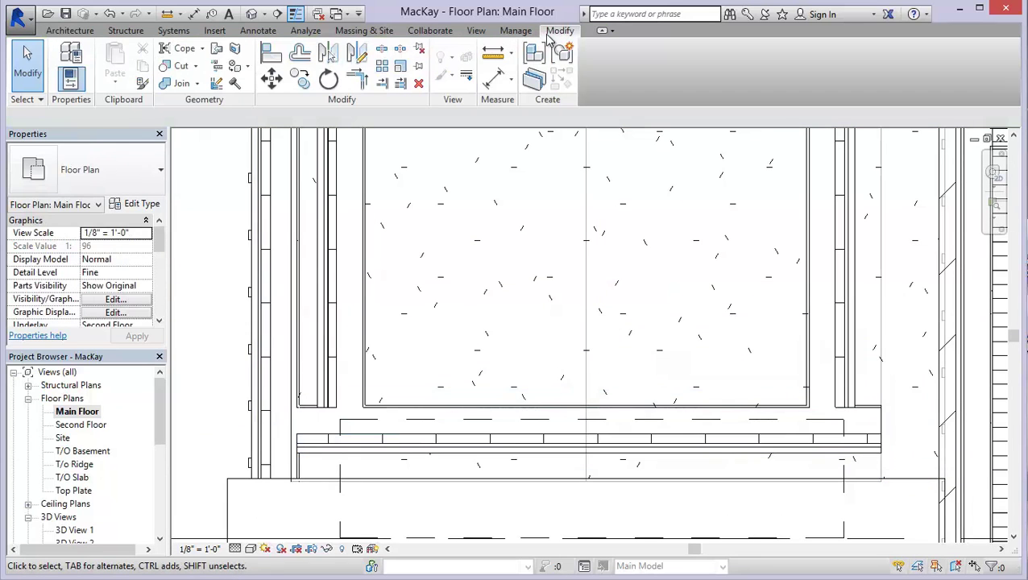
click(359, 84)
click(782, 439)
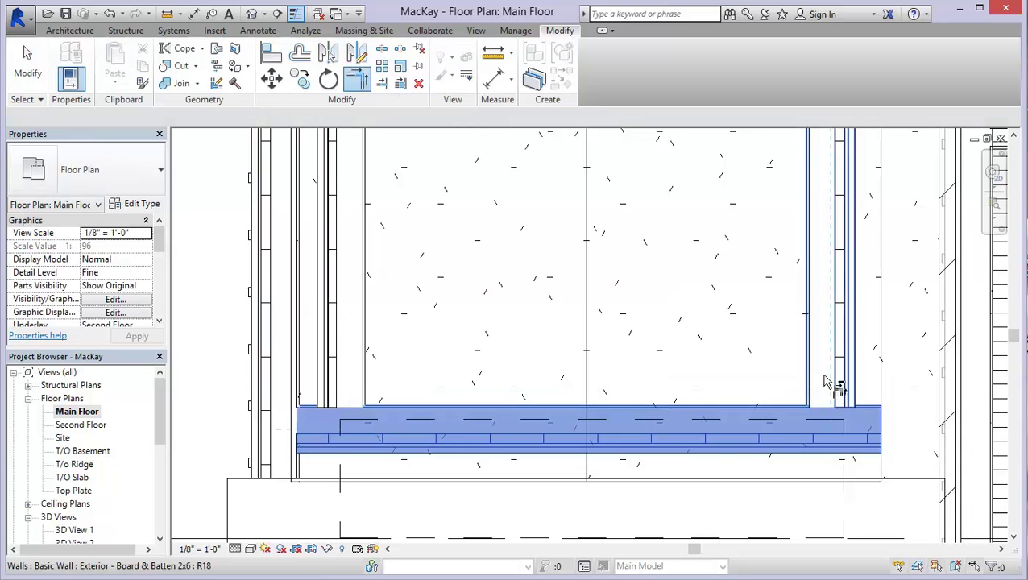
click(827, 381)
click(378, 409)
click(342, 378)
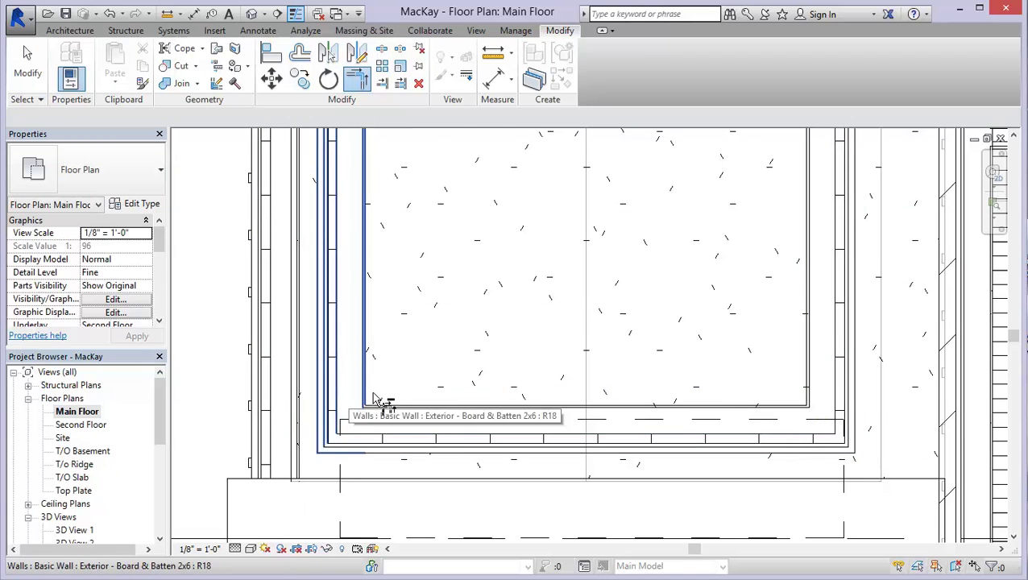
scroll(435, 291, down, 3)
scroll(517, 338, up, 3)
key(Escape)
Step: Pan and zoom out to centre the enclosed dormer in the plan
mouse_move(530, 325)
middle_down()
mouse_move(536, 349)
mouse_move(475, 278)
mouse_move(475, 330)
mouse_move(478, 317)
middle_up()
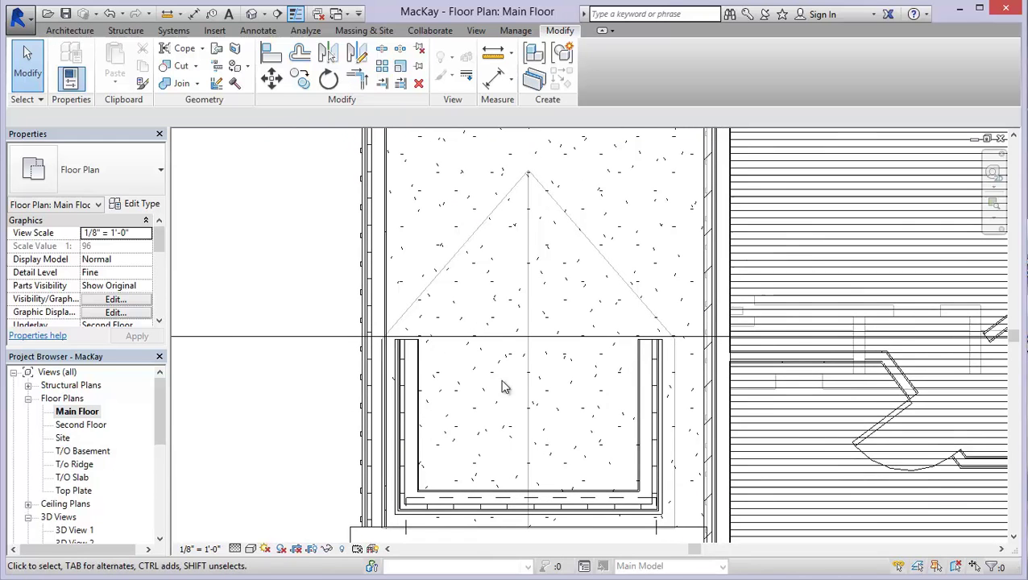
scroll(497, 362, down, 1)
scroll(499, 351, down, 2)
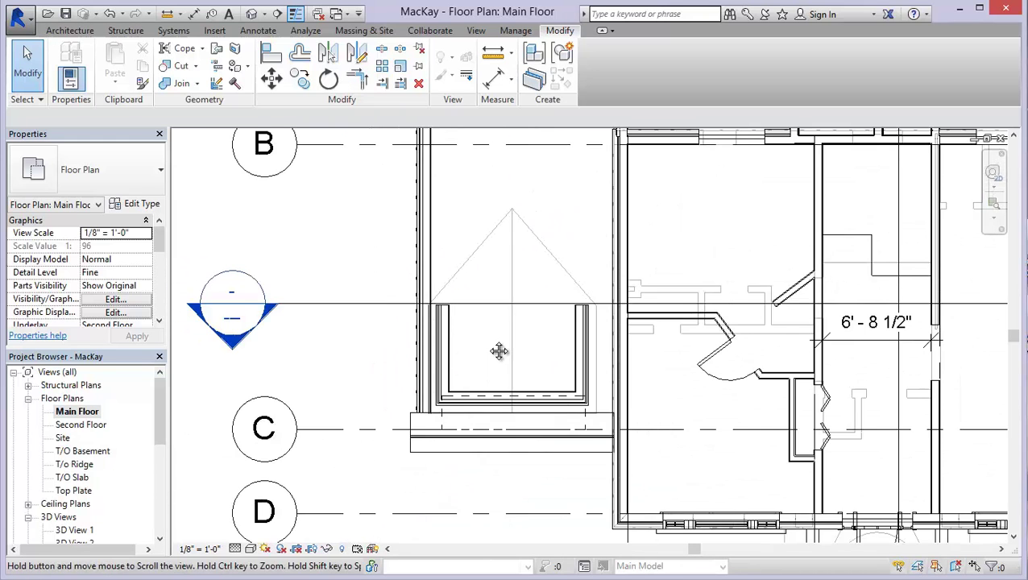
middle_drag(498, 351, 503, 382)
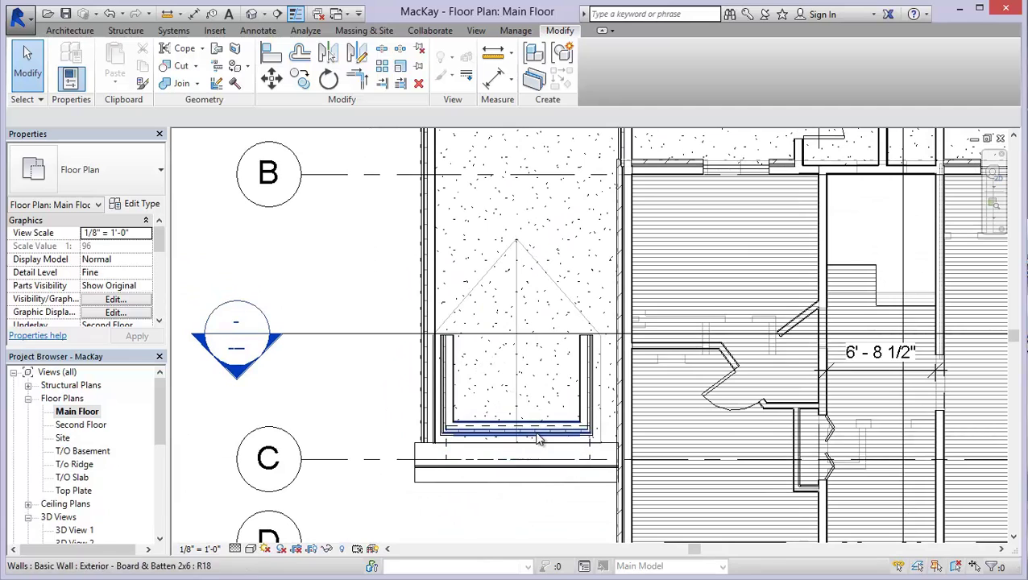
Step: Go to the default 3D view, select a dormer side wall, and orbit for an angled look
click(251, 14)
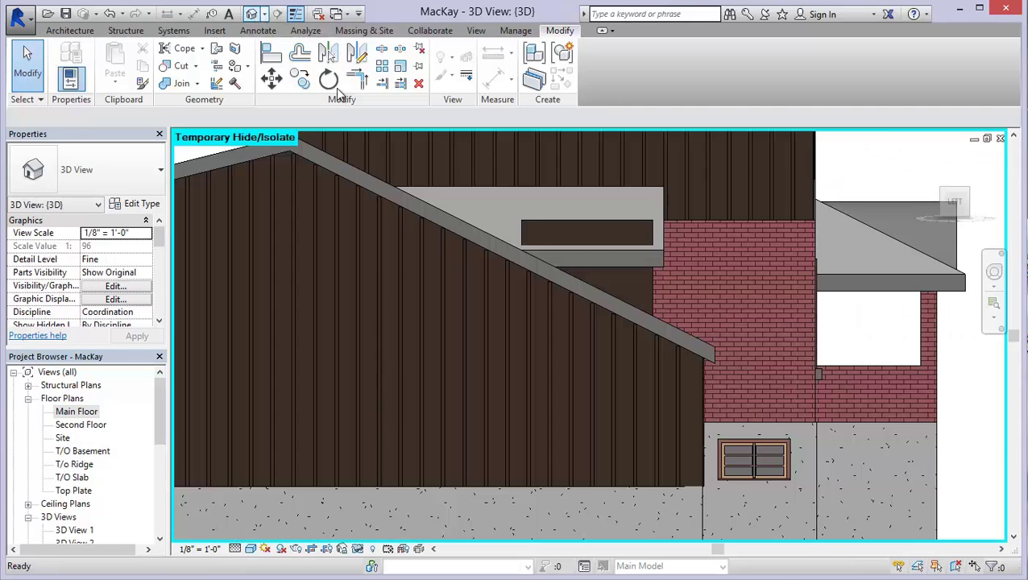
scroll(604, 220, up, 2)
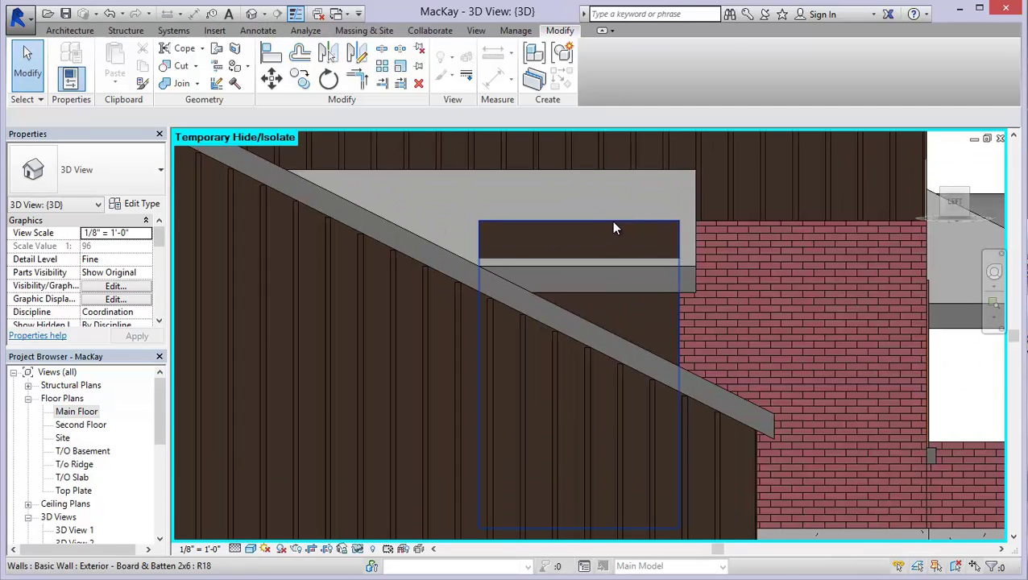
click(612, 222)
shift+middle_drag(596, 337, 518, 278)
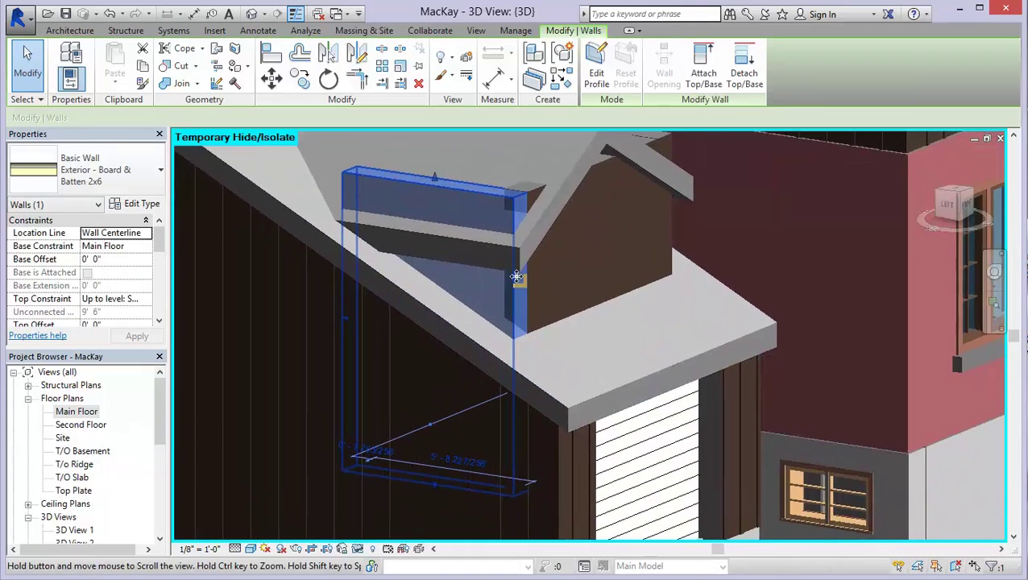
Step: Edit the side wall's profile and view it from the LEFT
click(598, 75)
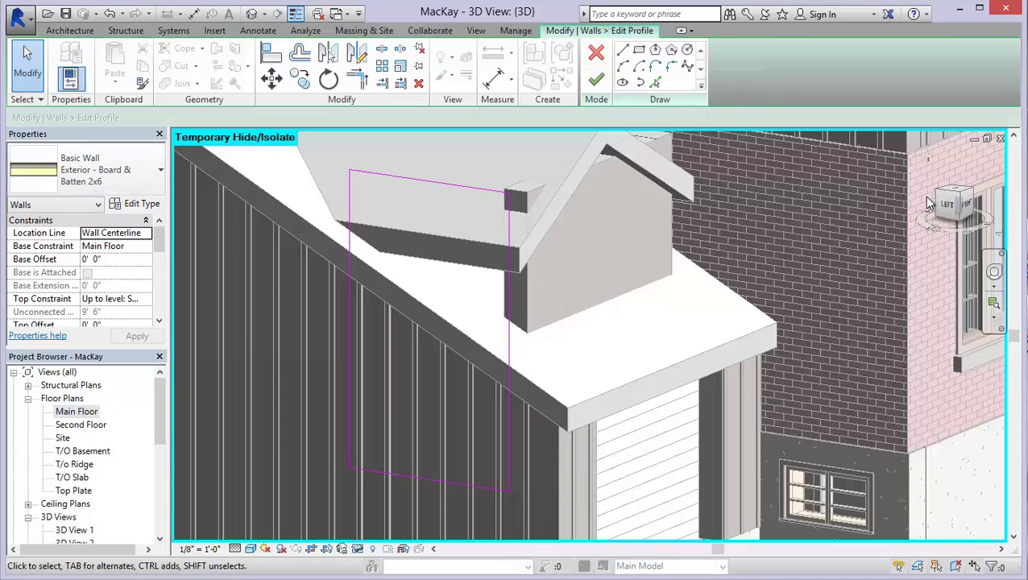
click(951, 212)
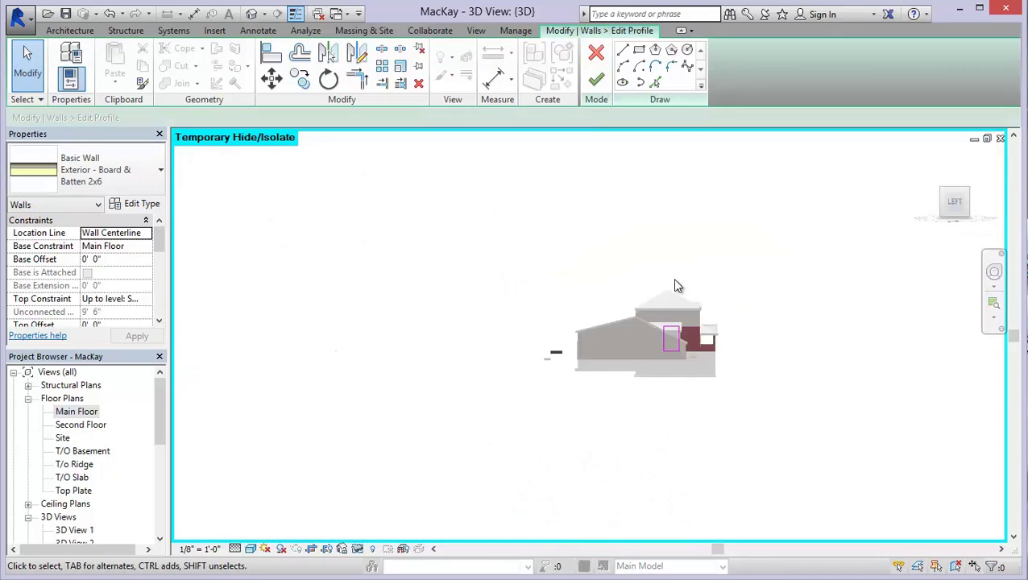
scroll(741, 334, up, 8)
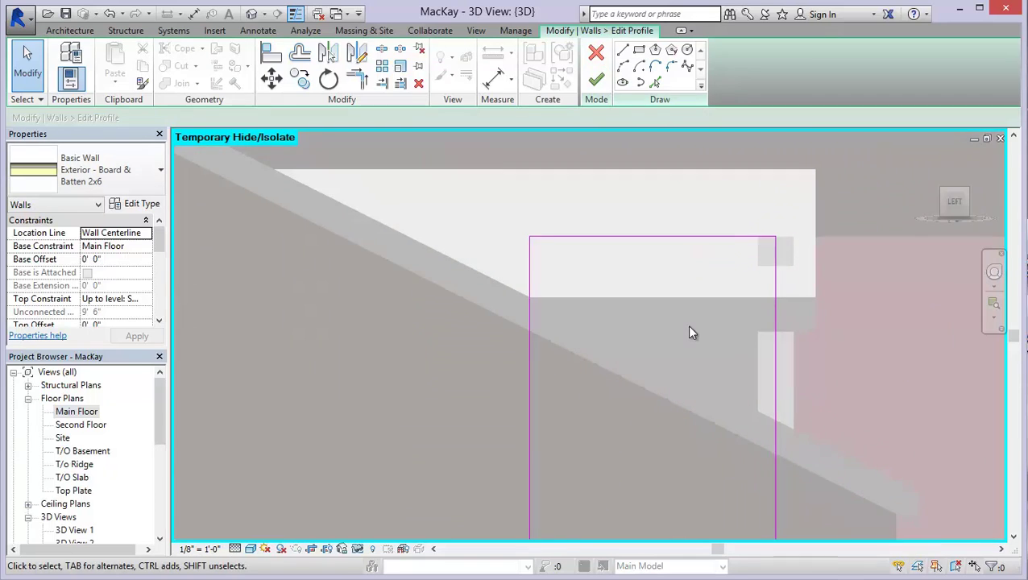
middle_drag(686, 325, 568, 244)
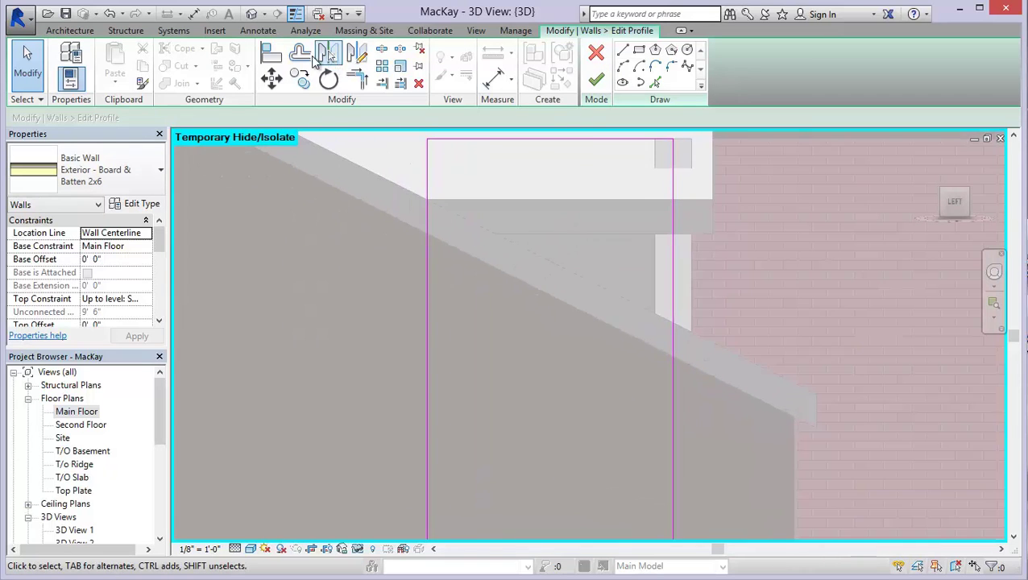
Step: Align the profile's bottom line to the roof edge, remove constraints, and finish the profile
click(271, 58)
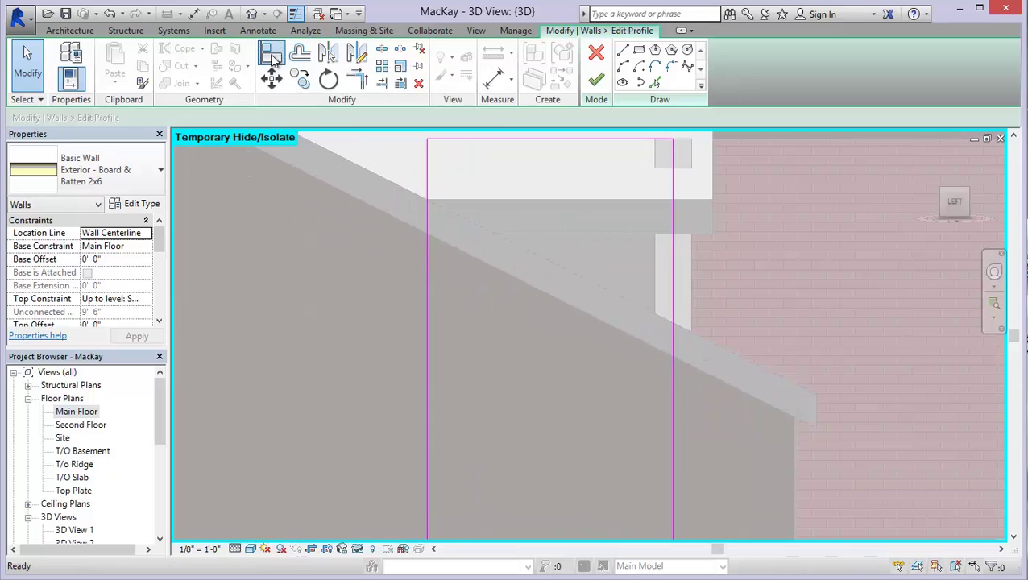
click(525, 247)
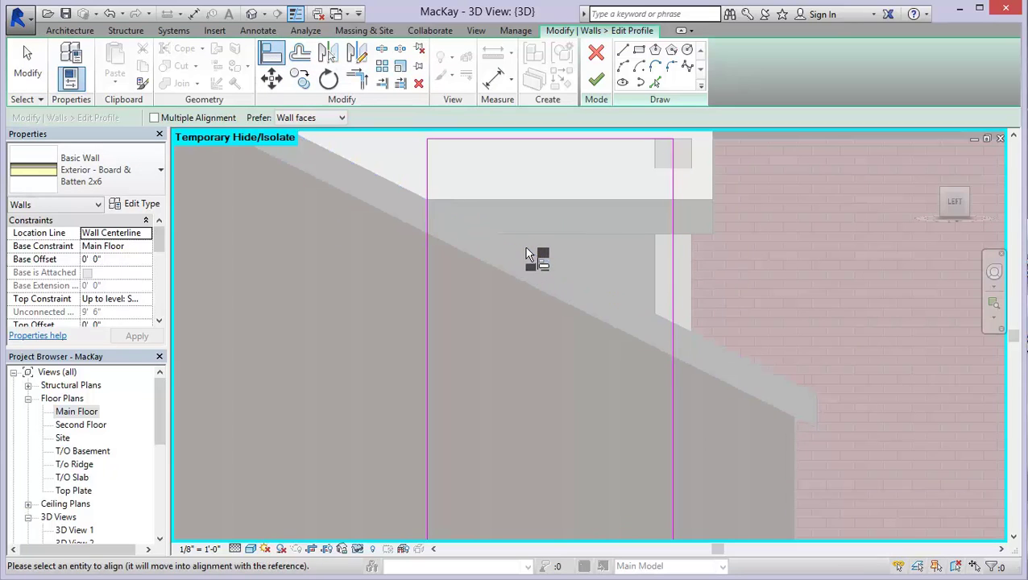
mouse_move(459, 229)
middle_down()
mouse_move(480, 250)
mouse_move(445, 211)
middle_up()
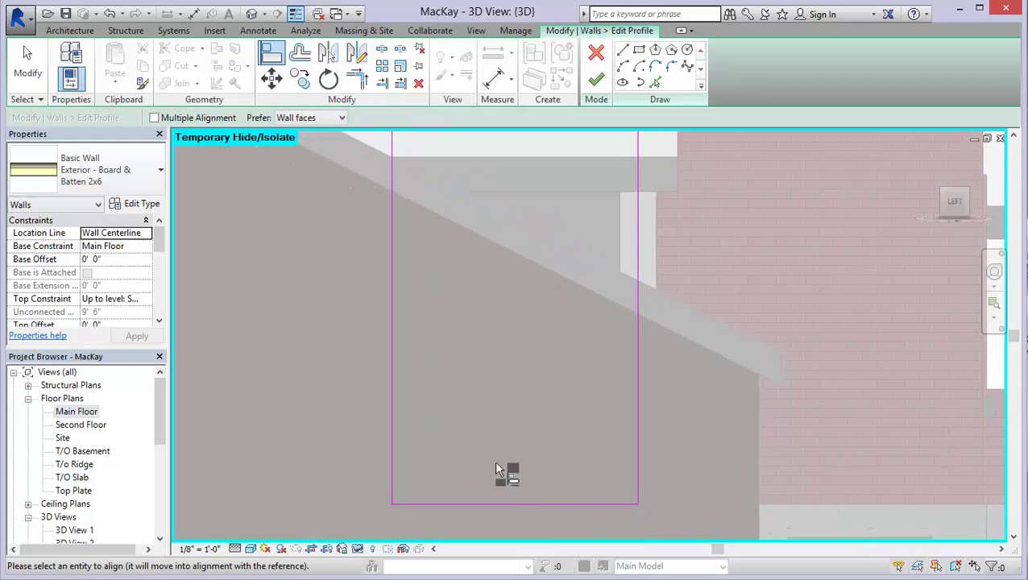
click(495, 505)
click(755, 556)
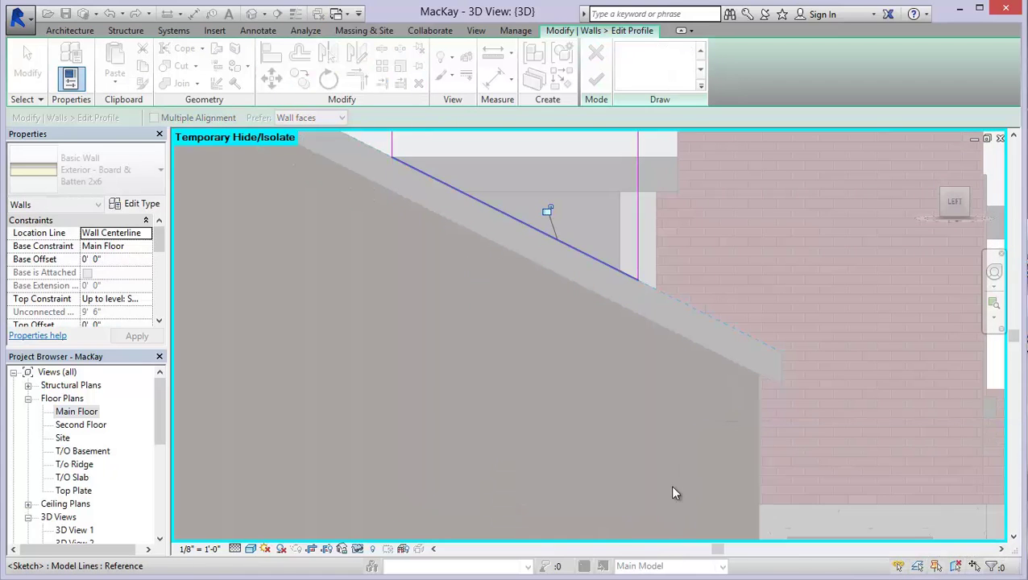
middle_drag(461, 284, 487, 395)
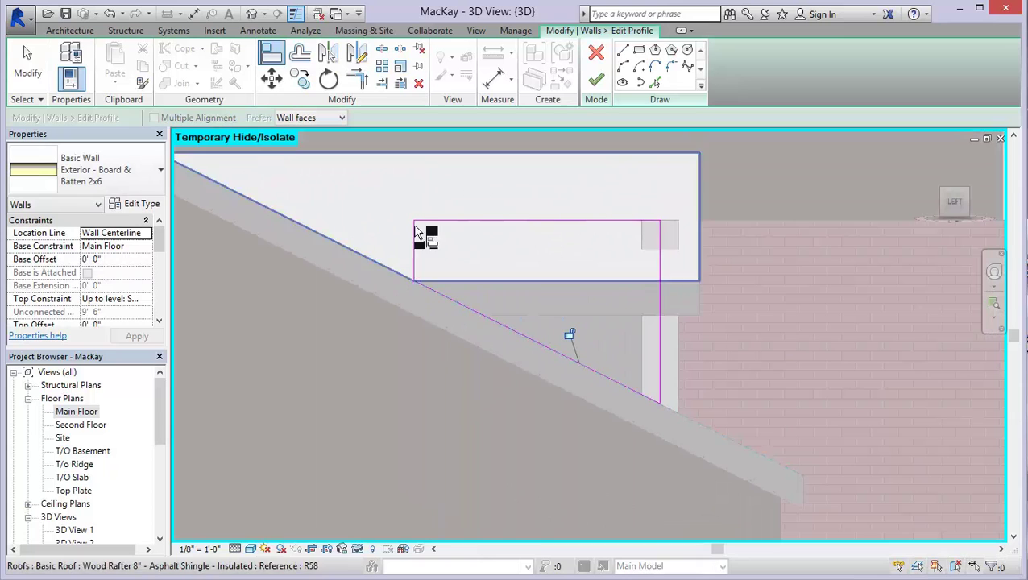
click(596, 79)
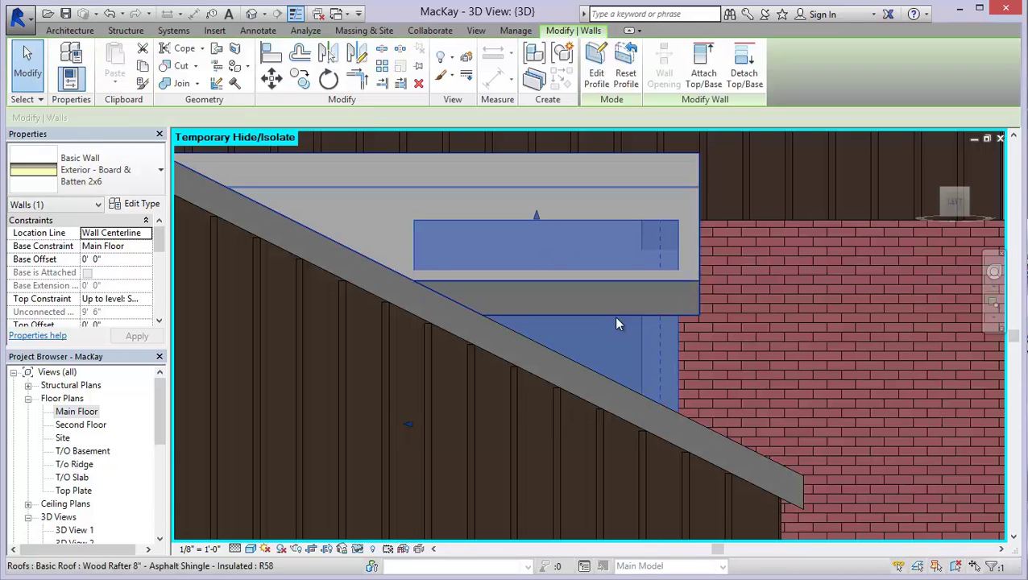
Step: Select the dormer's other side wall and edit its profile from the Left view
shift+middle_drag(578, 325, 500, 402)
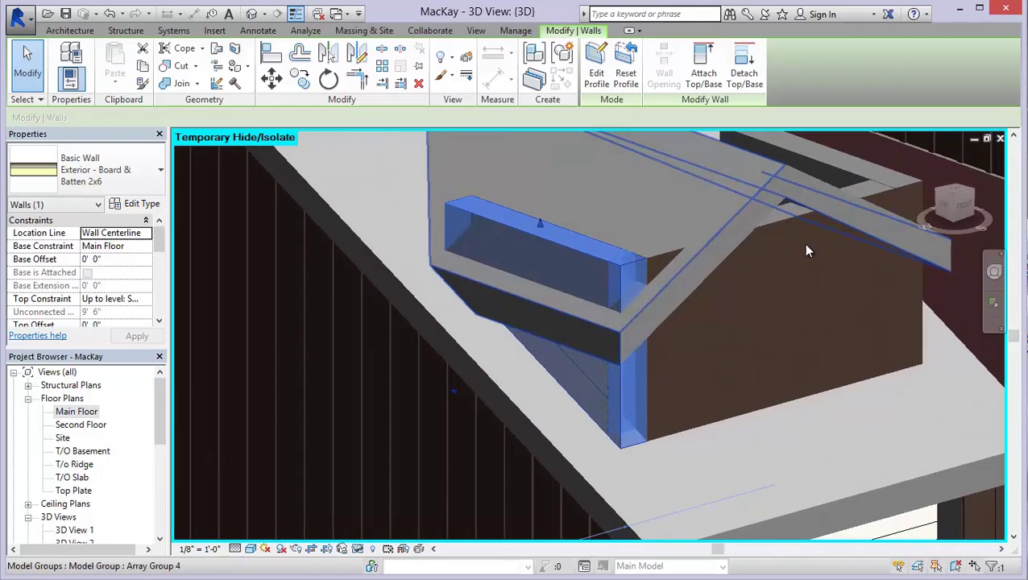
key(Escape)
click(852, 172)
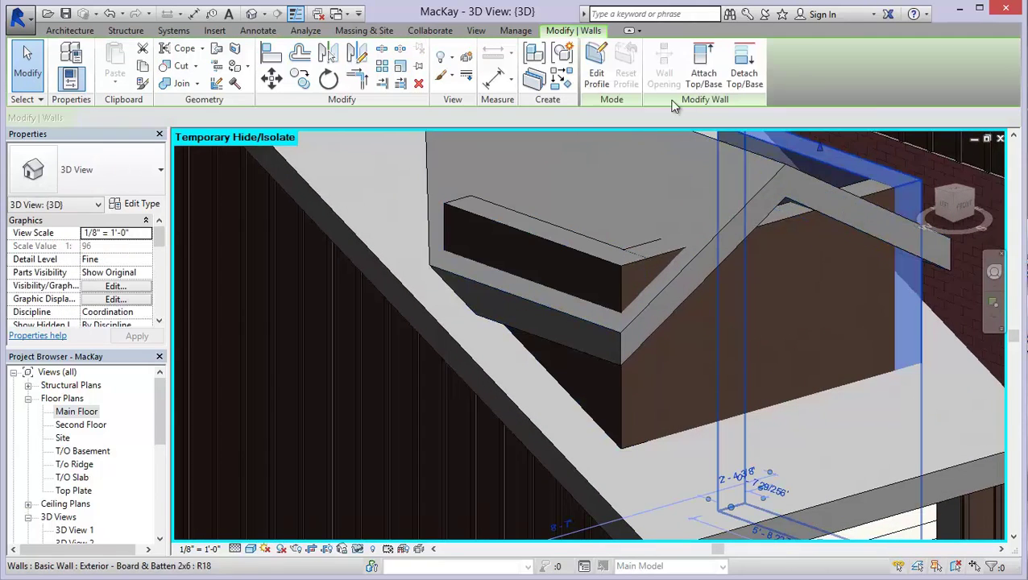
click(597, 71)
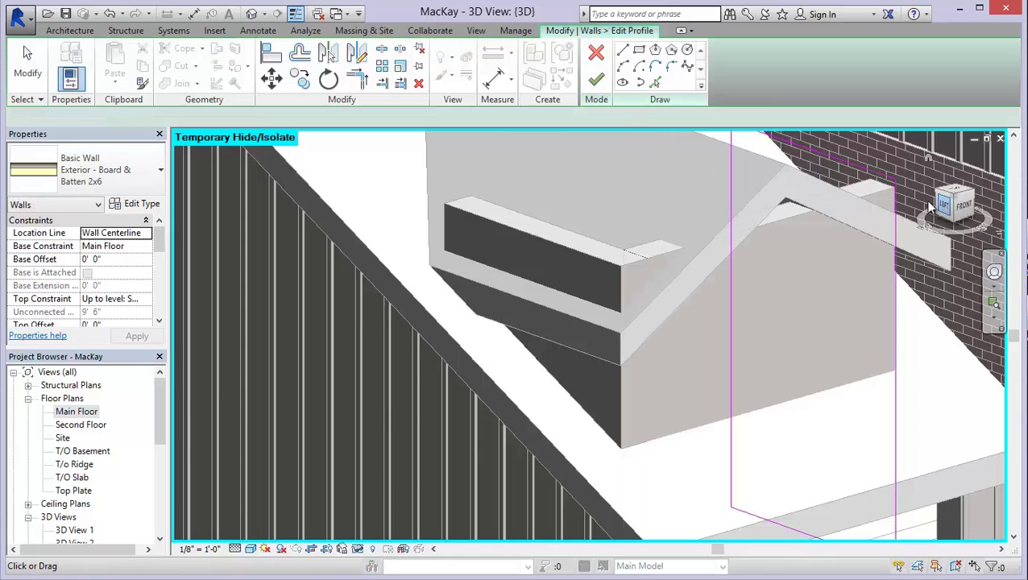
click(944, 207)
Step: Align the profile's bottom edge to the roof edge, remove constraints, and finish the edit
click(269, 56)
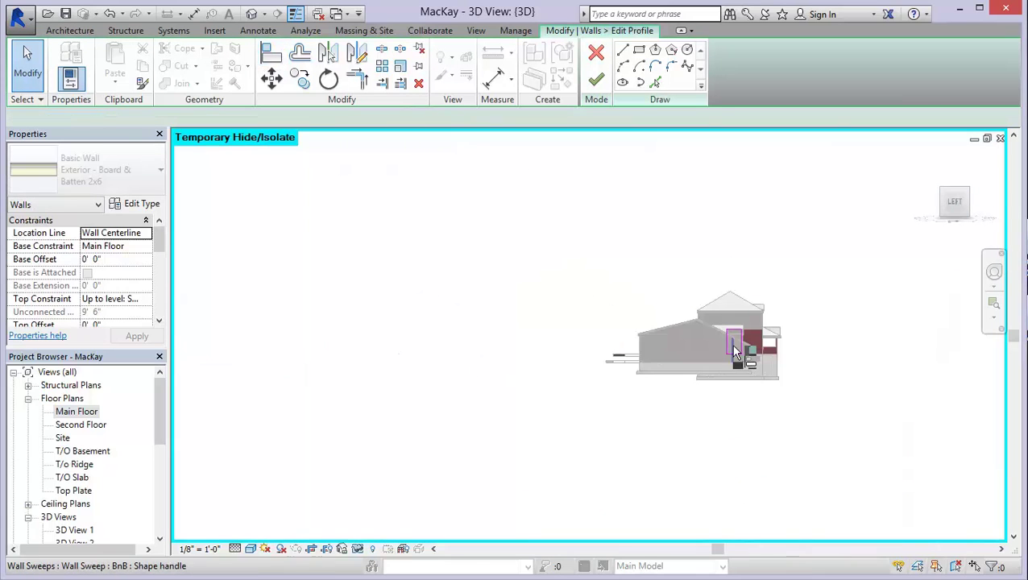
scroll(734, 334, up, 5)
scroll(743, 329, up, 3)
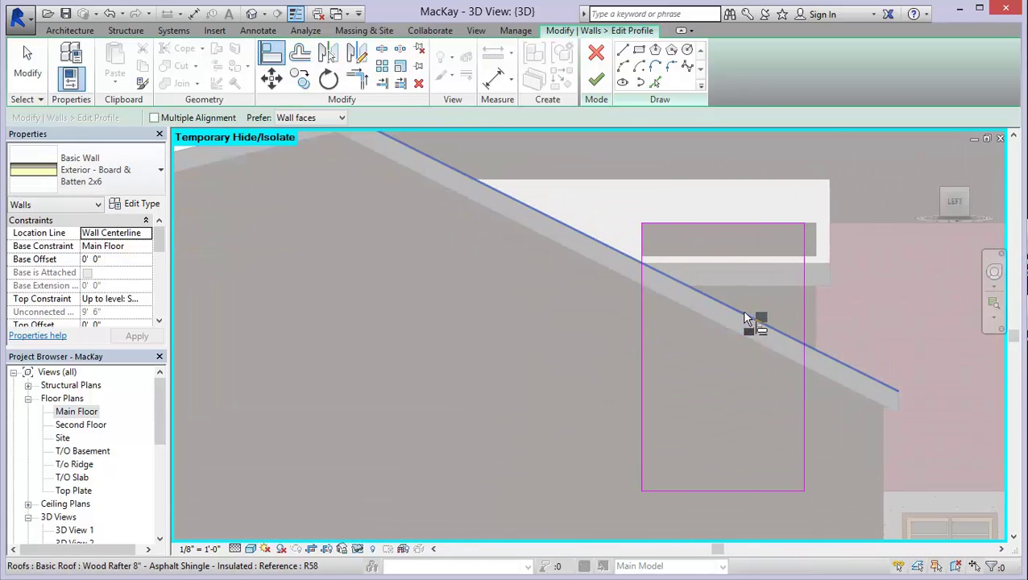
click(745, 322)
click(710, 488)
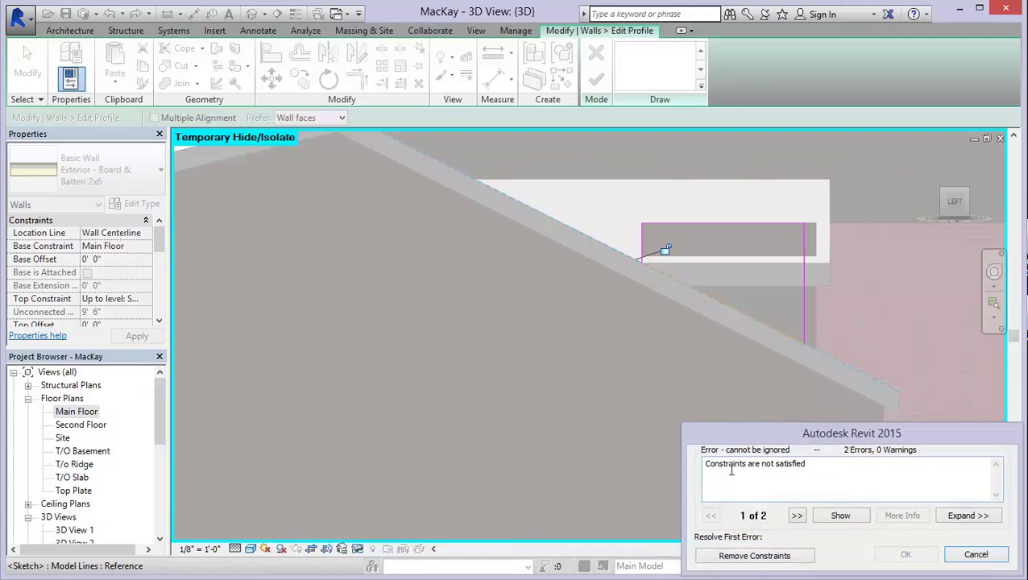
click(762, 556)
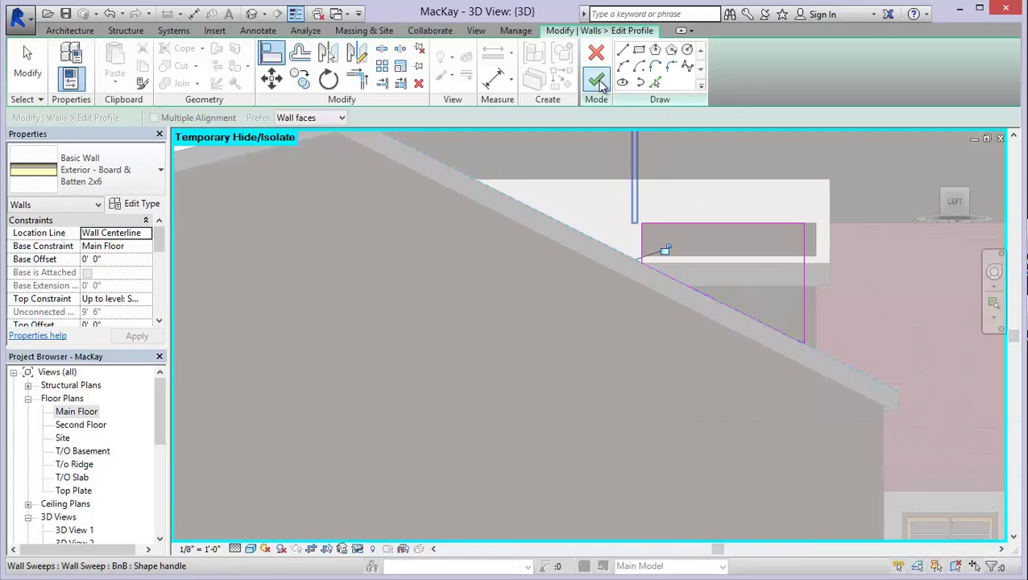
click(597, 80)
mouse_move(612, 284)
shift+middle_down()
mouse_move(521, 333)
mouse_move(547, 392)
mouse_move(739, 374)
mouse_move(692, 344)
mouse_move(622, 246)
shift+middle_up()
Step: Select the dormer's front gable wall and edit its profile from a front view
key(Escape)
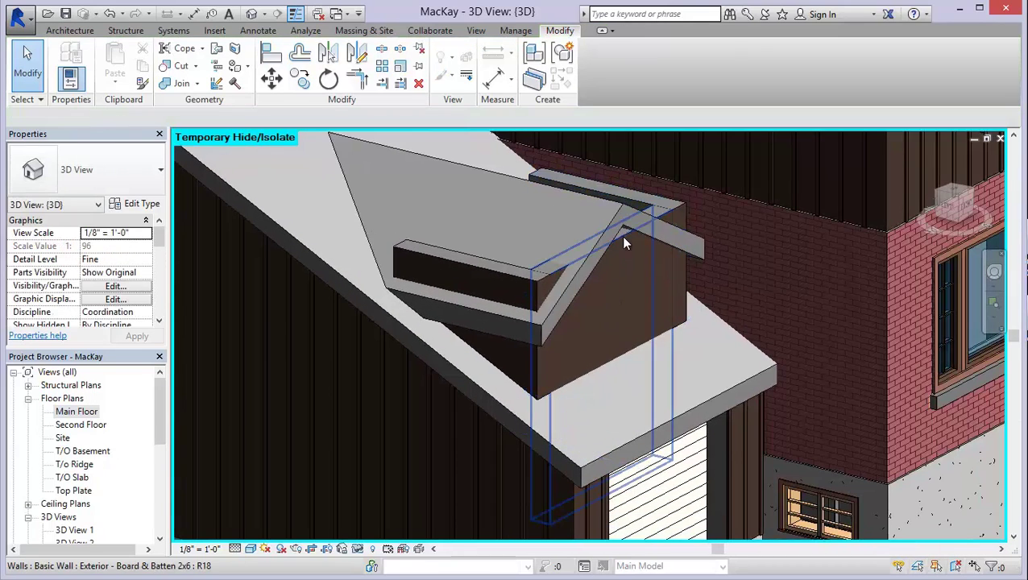
click(625, 242)
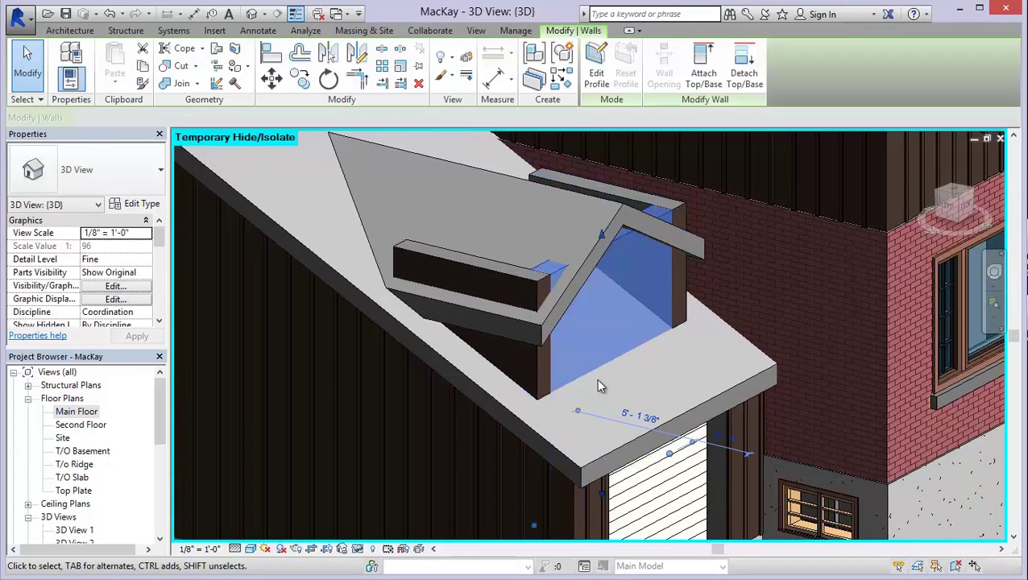
click(969, 209)
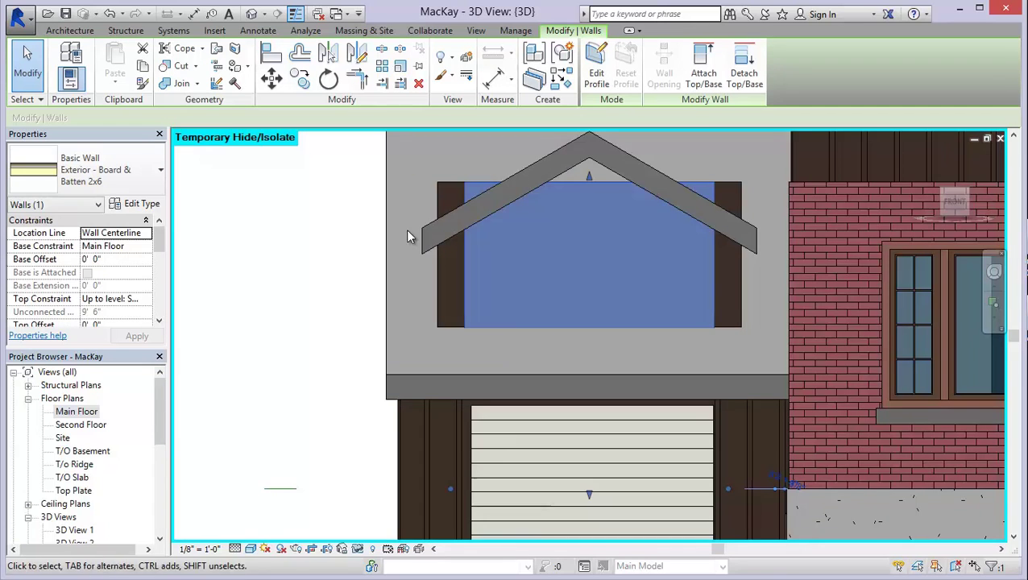
scroll(563, 166, up, 3)
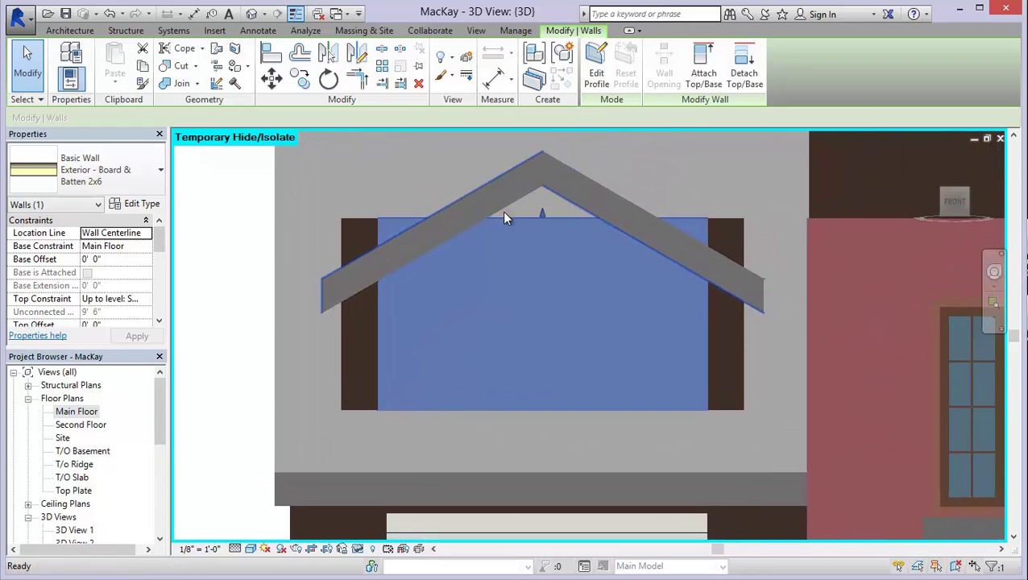
click(594, 74)
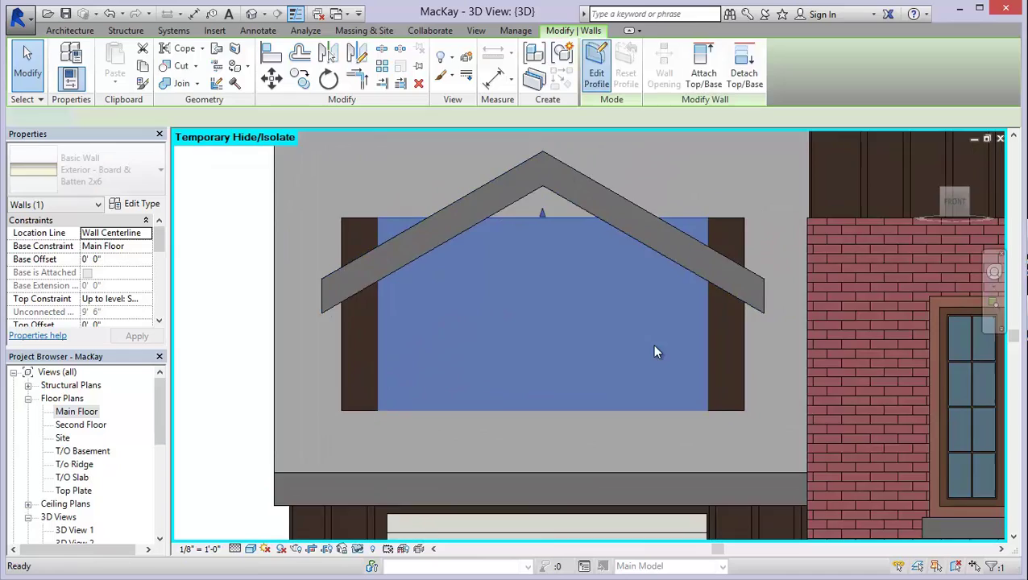
middle_drag(516, 401, 524, 304)
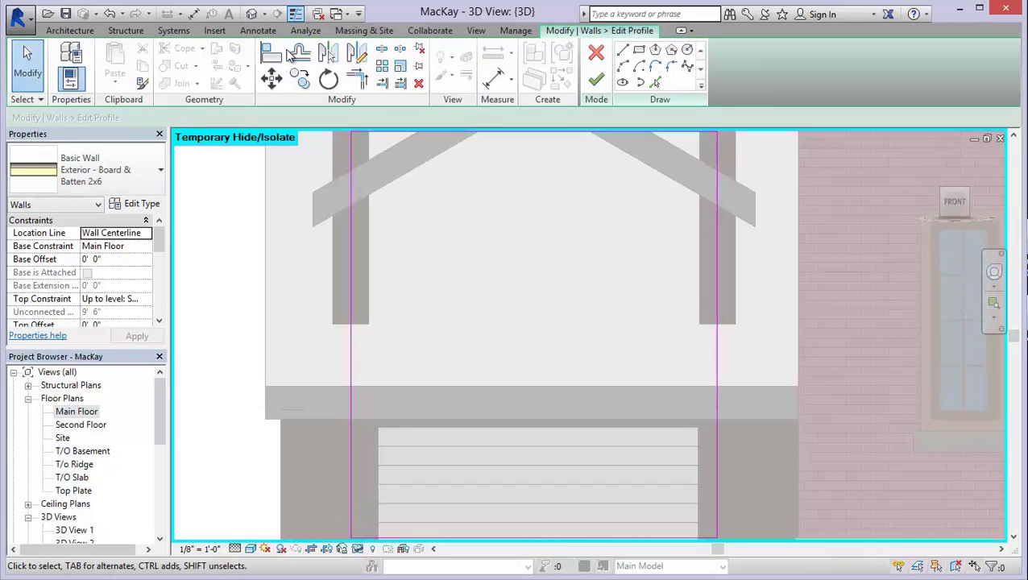
Step: Drag the profile's bottom edge up, remove the conflicting constraints, and finish the edit
click(280, 52)
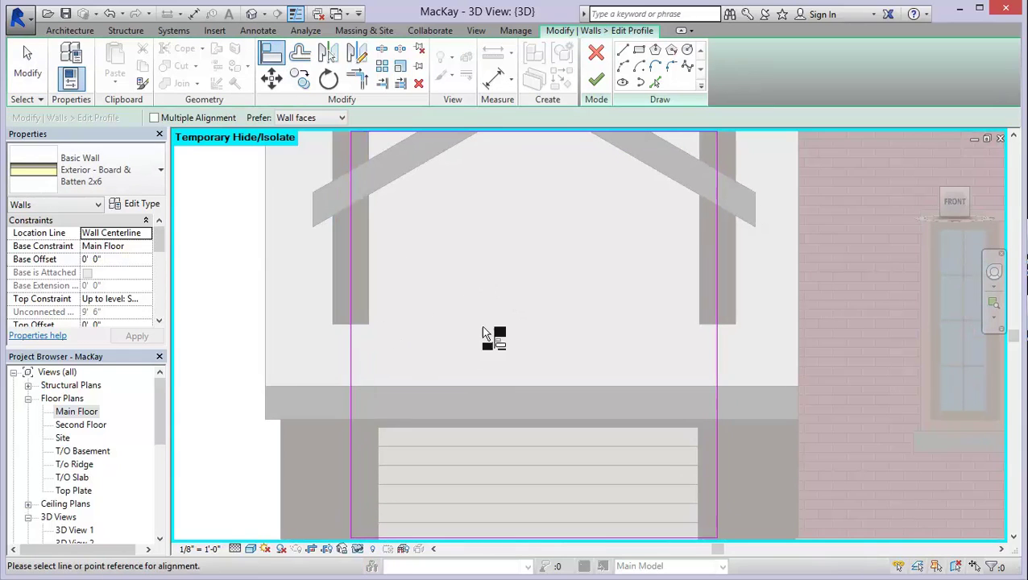
key(Escape)
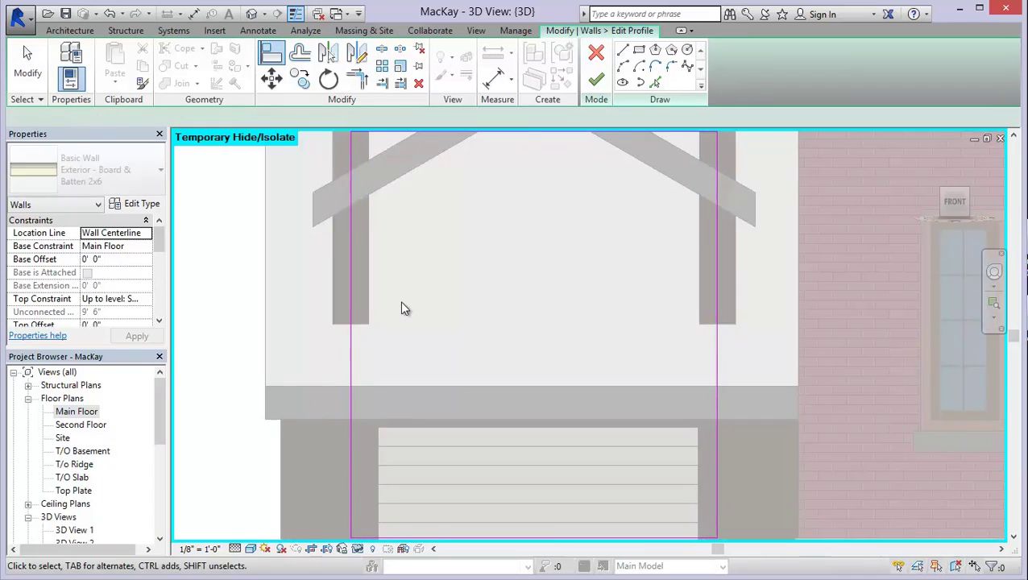
scroll(405, 308, down, 2)
drag(461, 483, 465, 318)
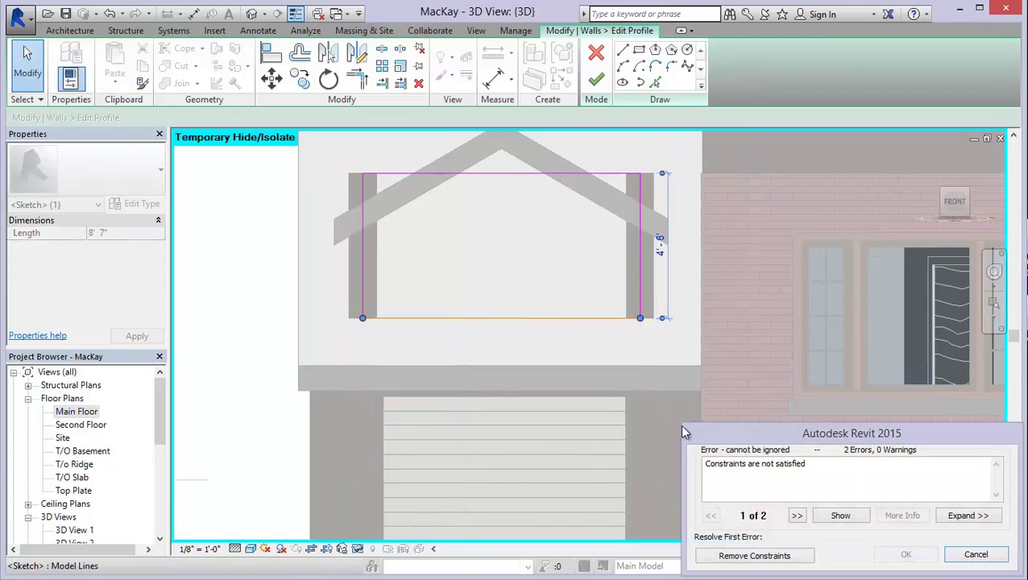
click(749, 556)
scroll(387, 322, up, 5)
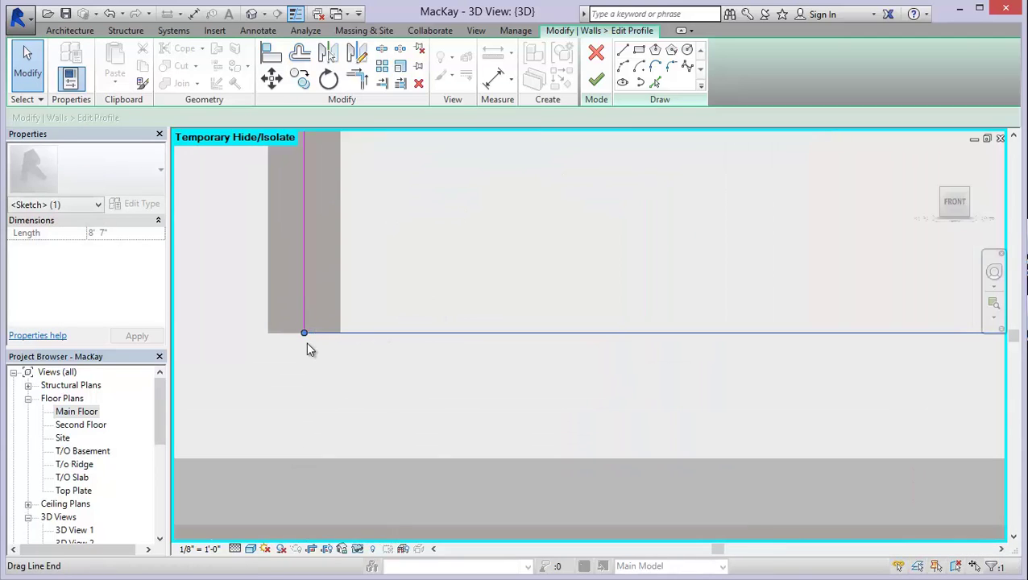
click(596, 82)
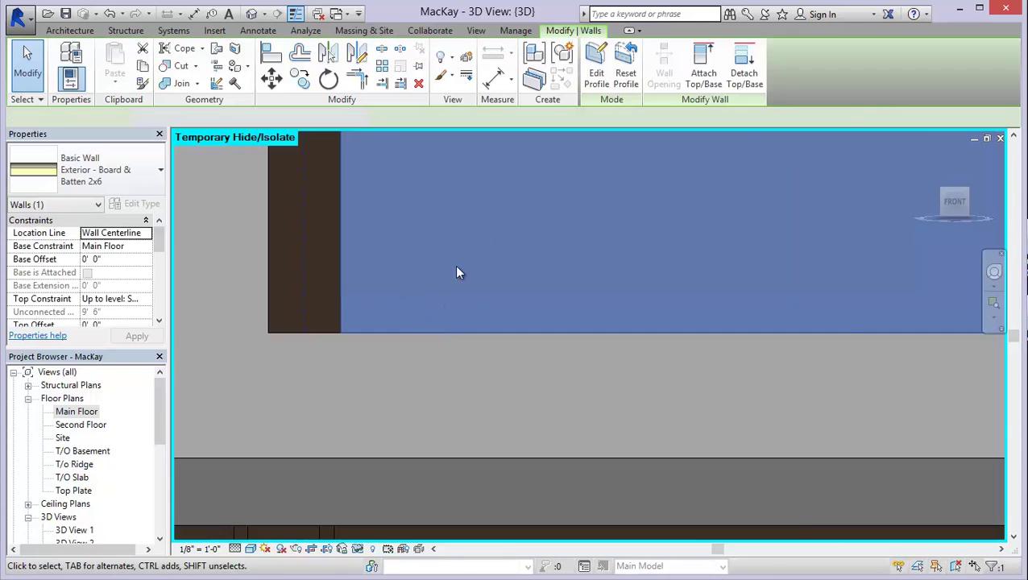
Step: Attach the tops of the first two dormer walls to the dormer roof with Attach Top/Base
scroll(455, 322, down, 3)
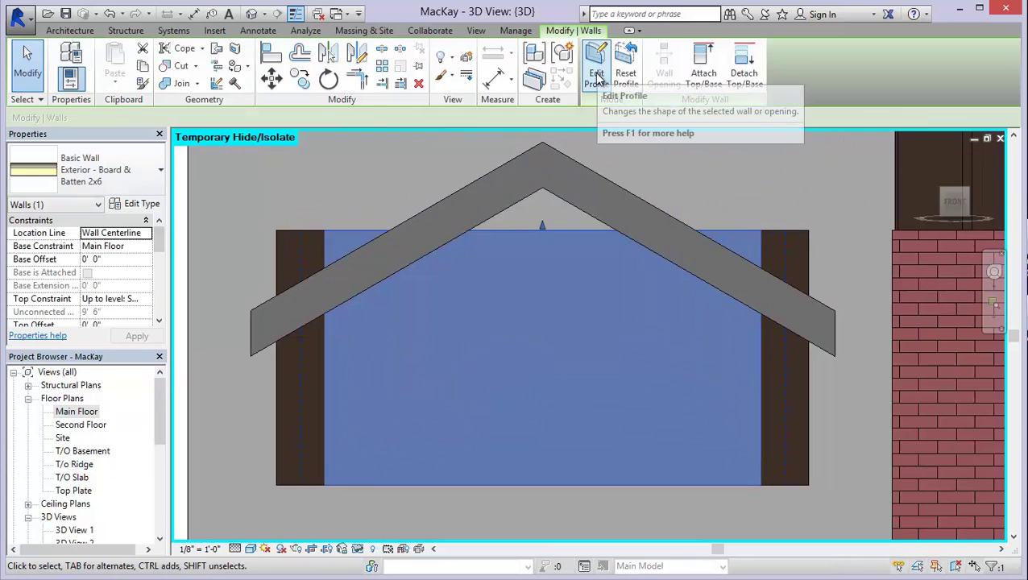
shift+middle_drag(464, 375, 492, 383)
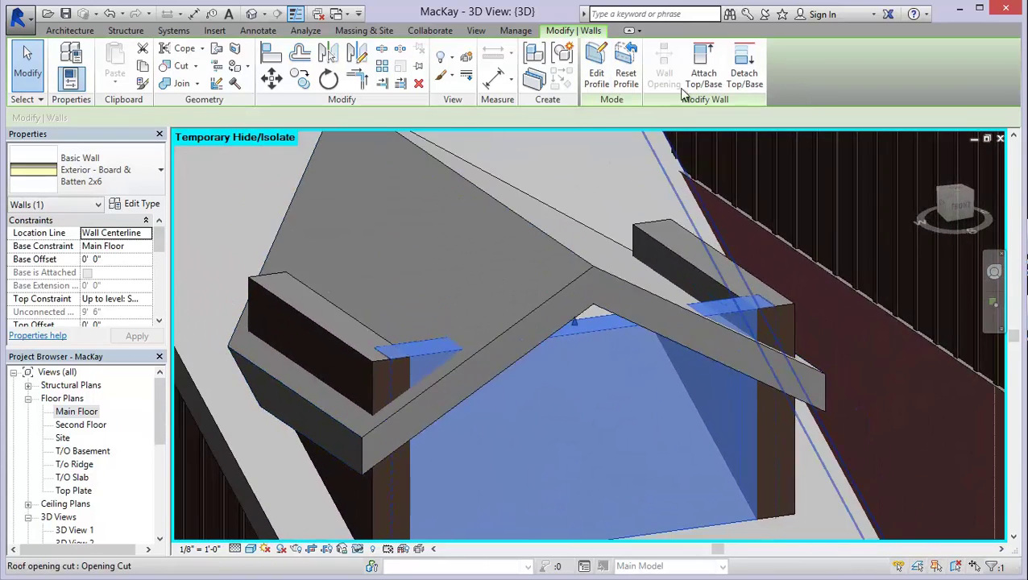
click(703, 71)
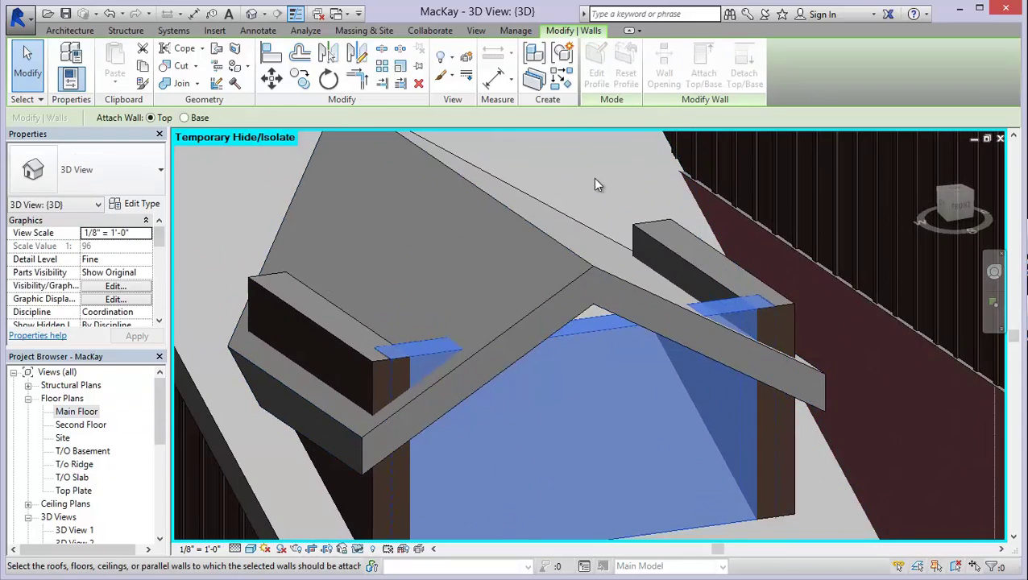
click(390, 352)
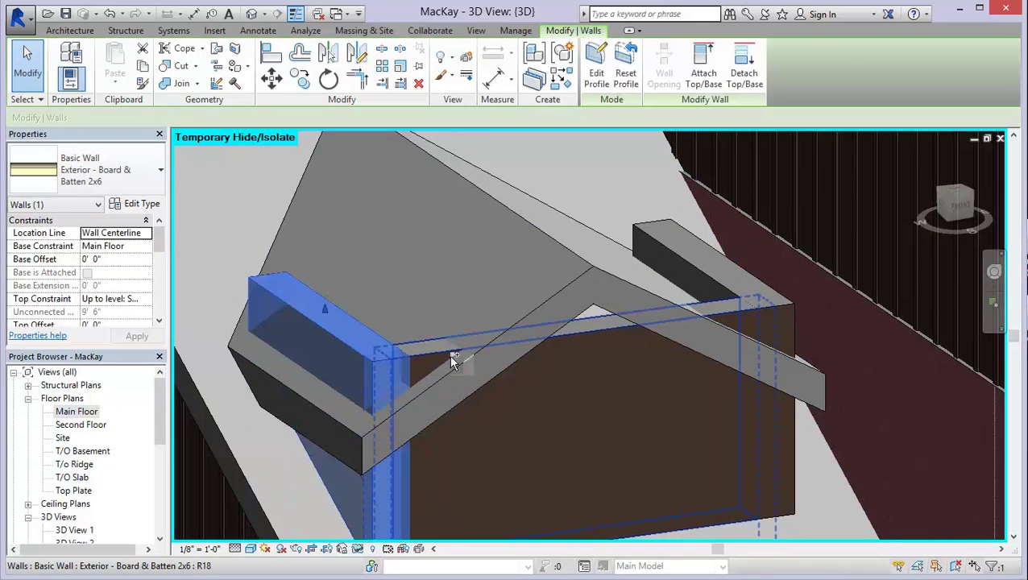
ctrl+click(693, 274)
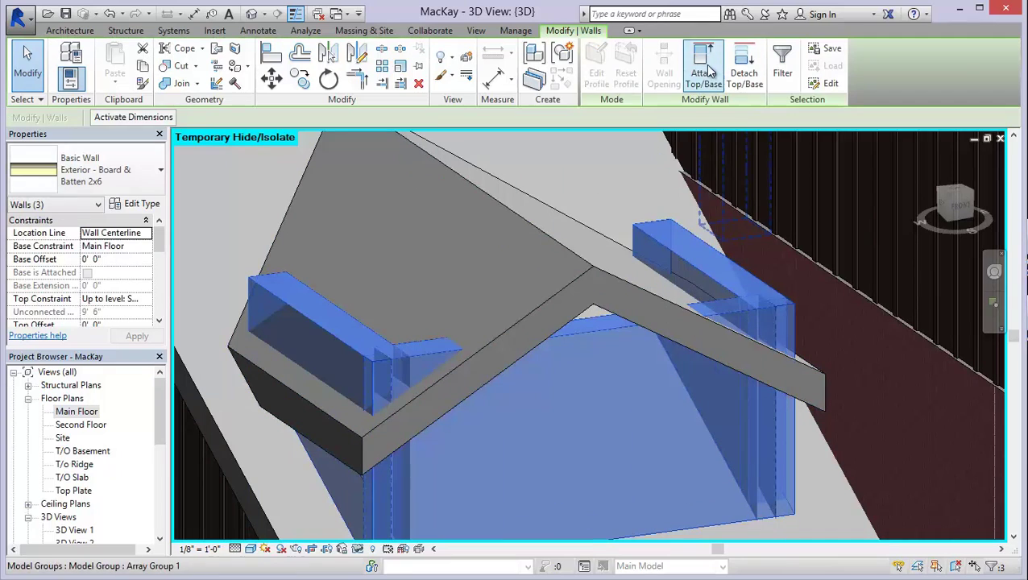
click(703, 73)
click(552, 237)
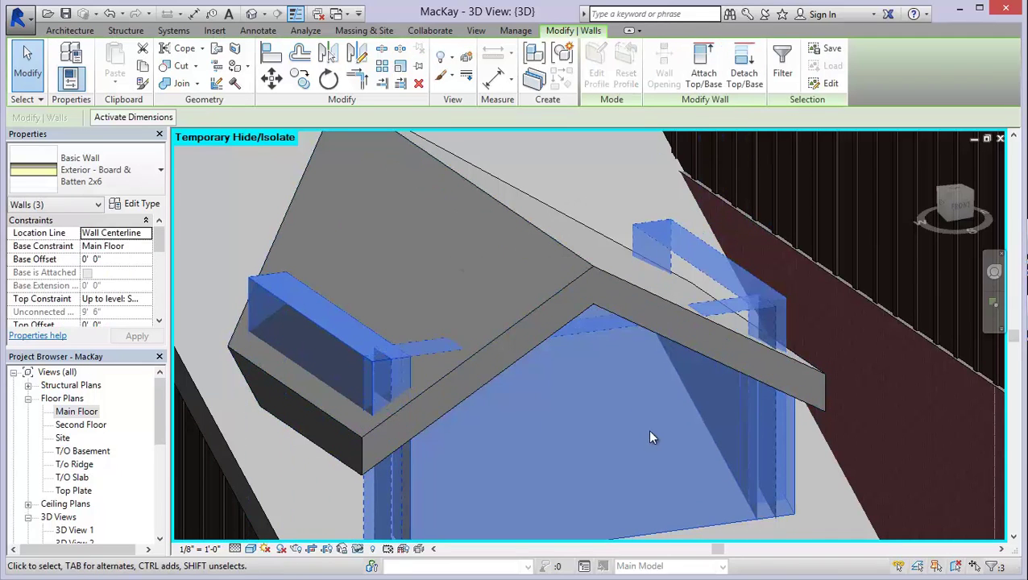
key(Escape)
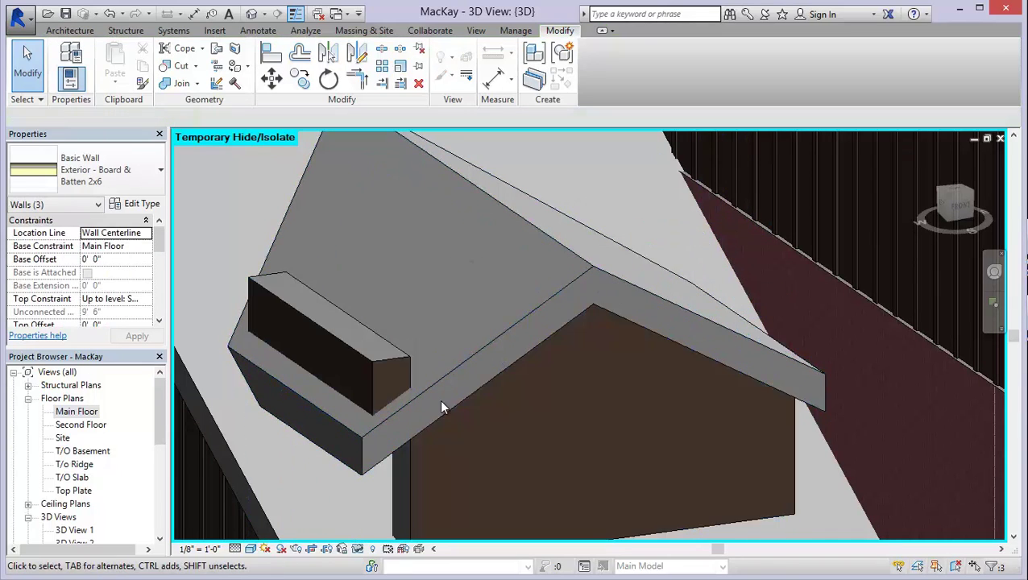
Step: Attach the left dormer side wall's top to the dormer roof
click(348, 351)
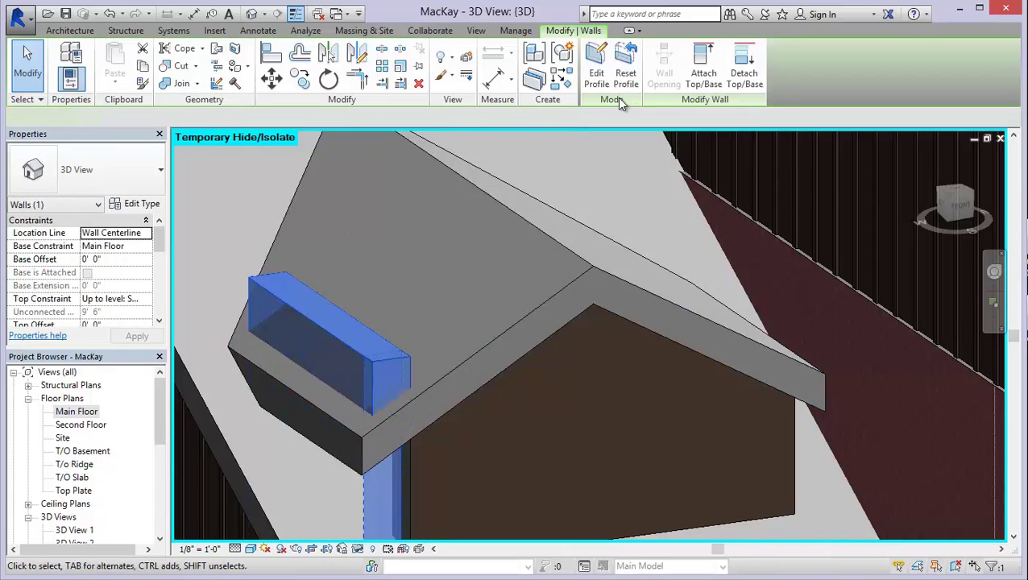
click(698, 77)
click(520, 227)
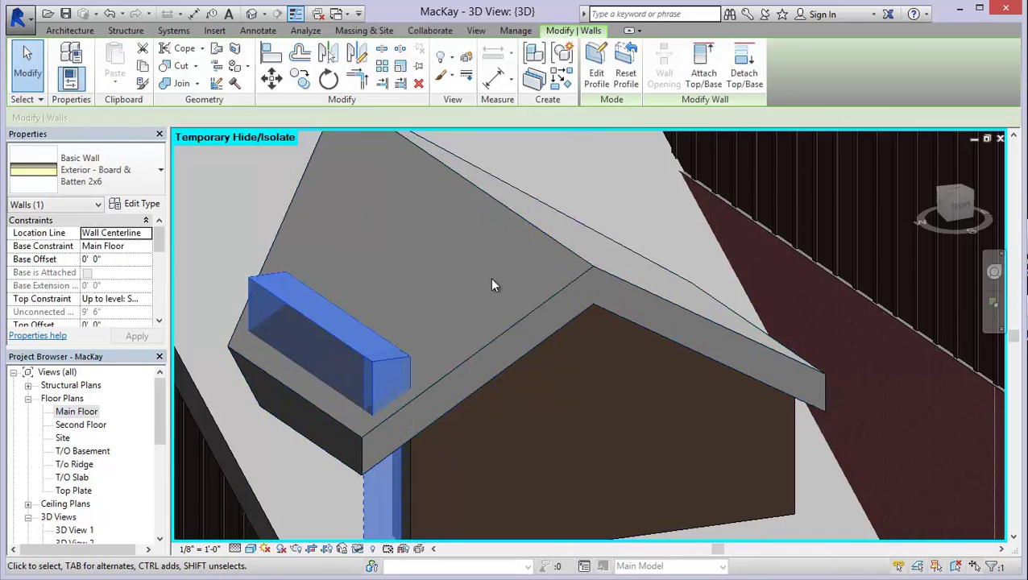
middle_drag(503, 307, 539, 280)
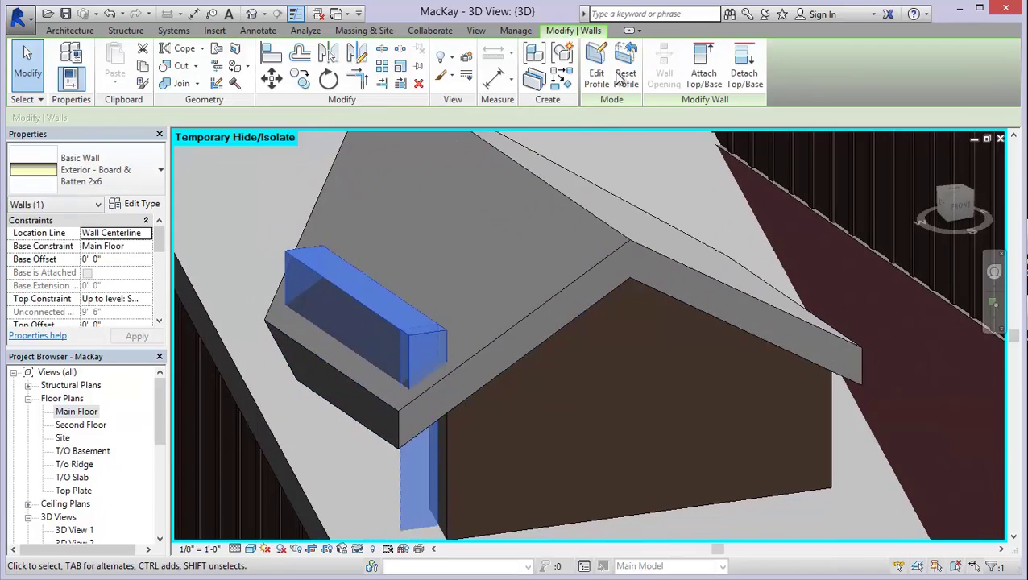
key(Escape)
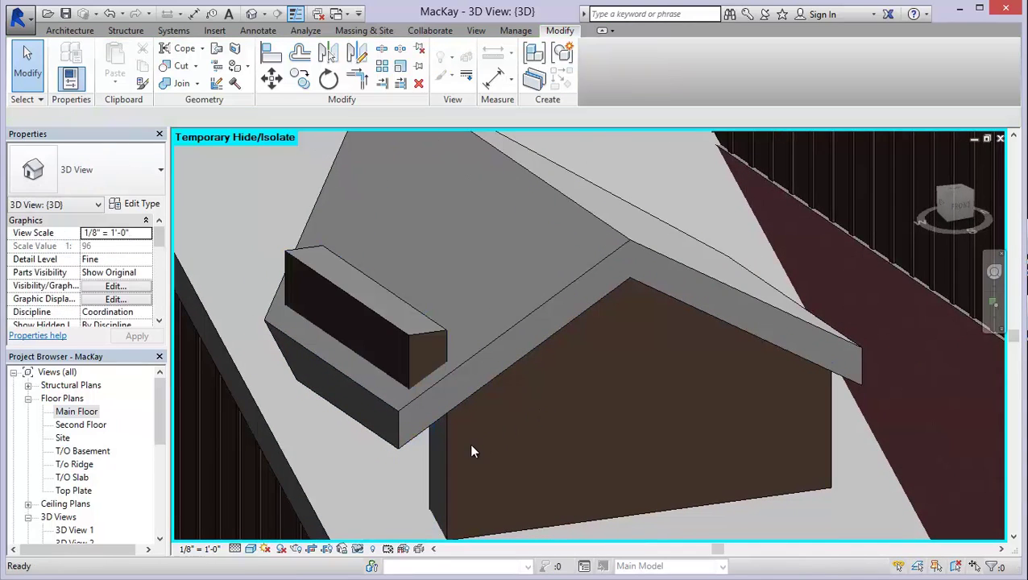
shift+middle_drag(455, 438, 436, 311)
Step: Attach the left side wall's top to the dormer roof, then inspect the main roof
click(371, 303)
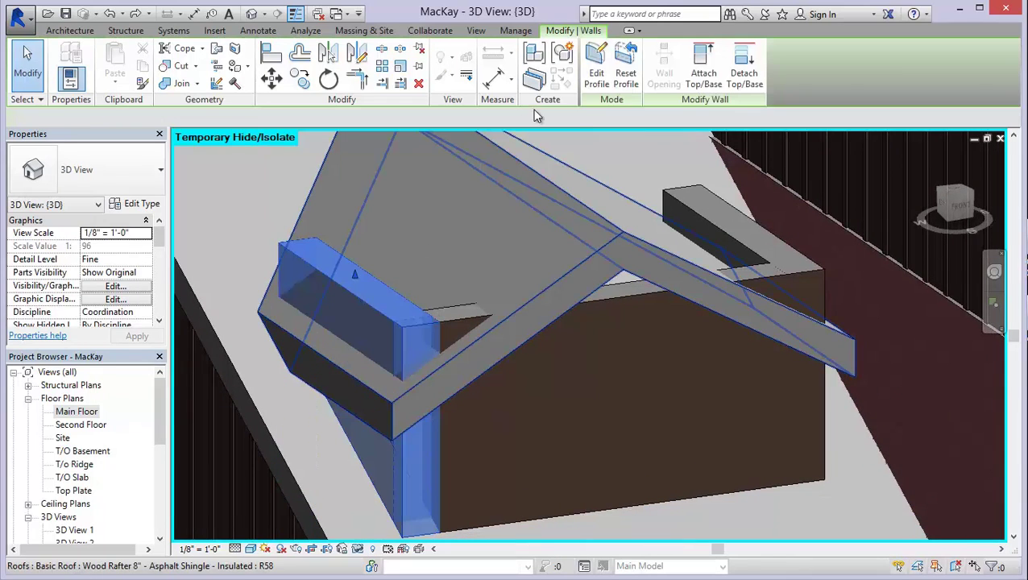
click(715, 79)
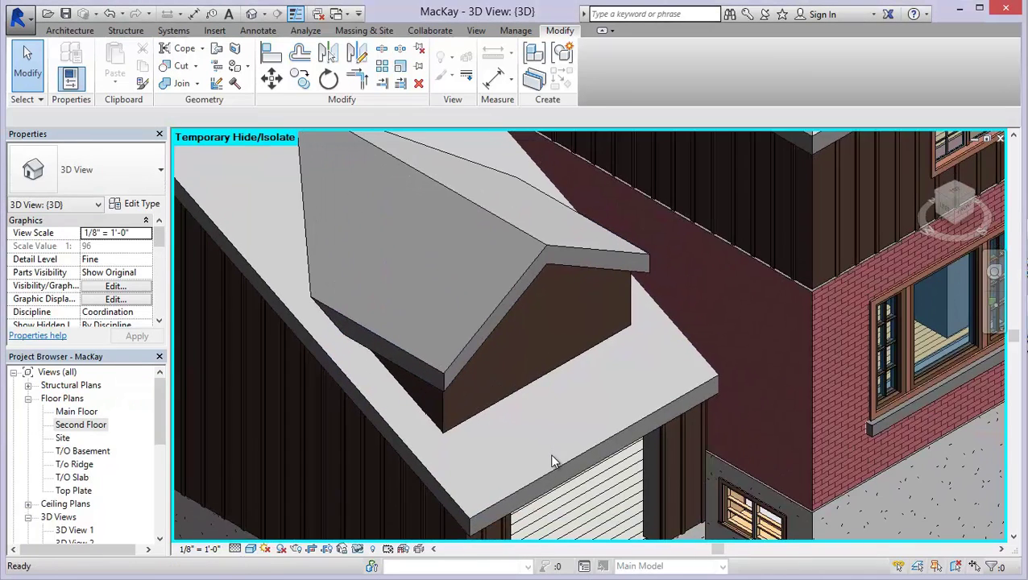
click(551, 466)
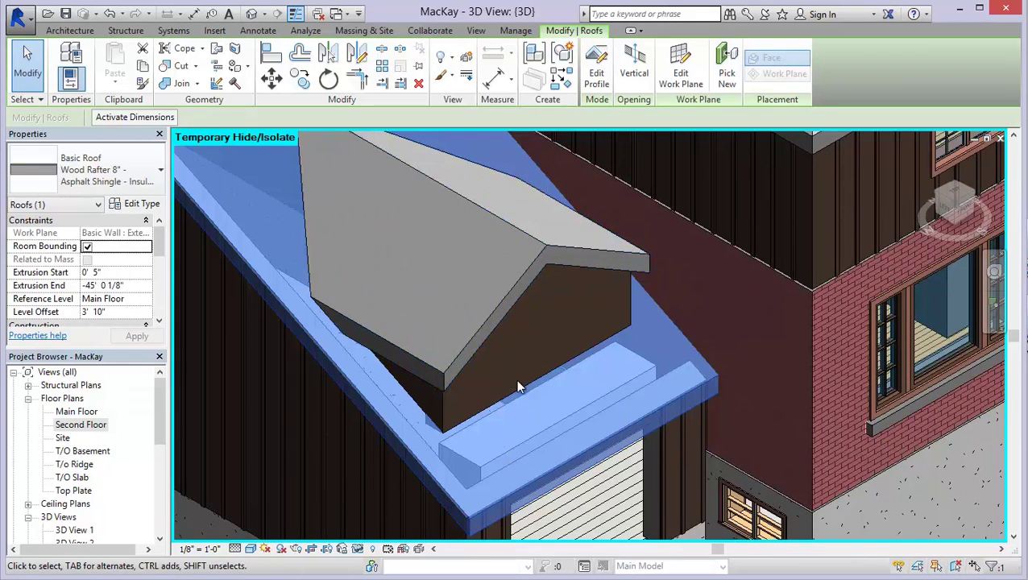
shift+middle_drag(431, 420, 474, 400)
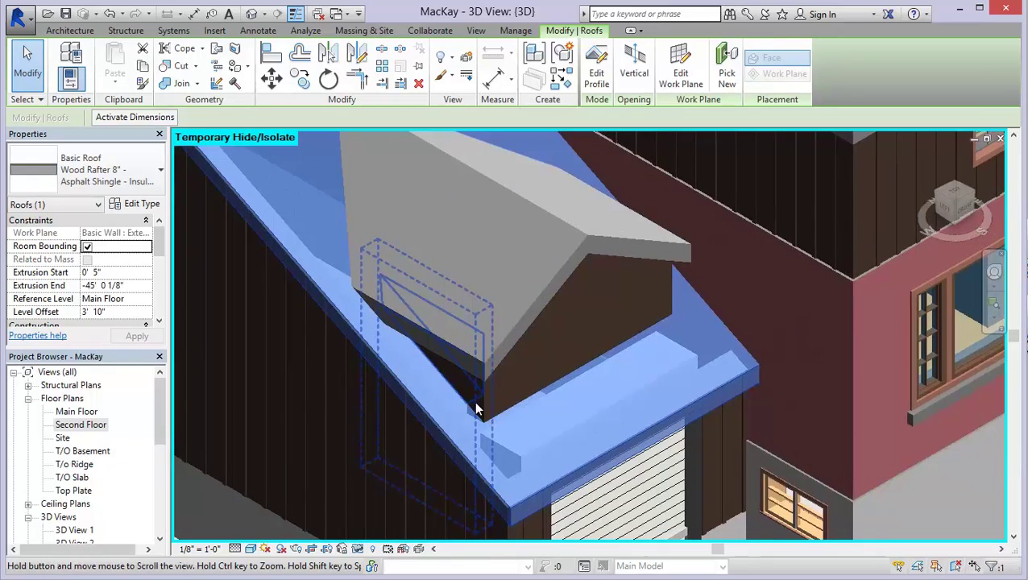
key(Escape)
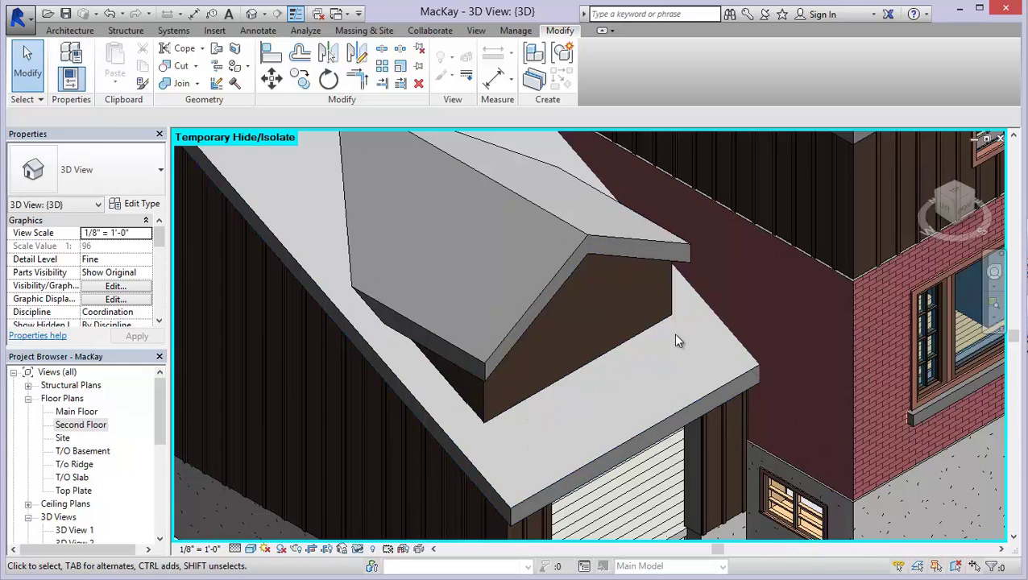
Step: Start an Opening > Dormer cut on the lower garage roof from the Architecture tab
click(70, 30)
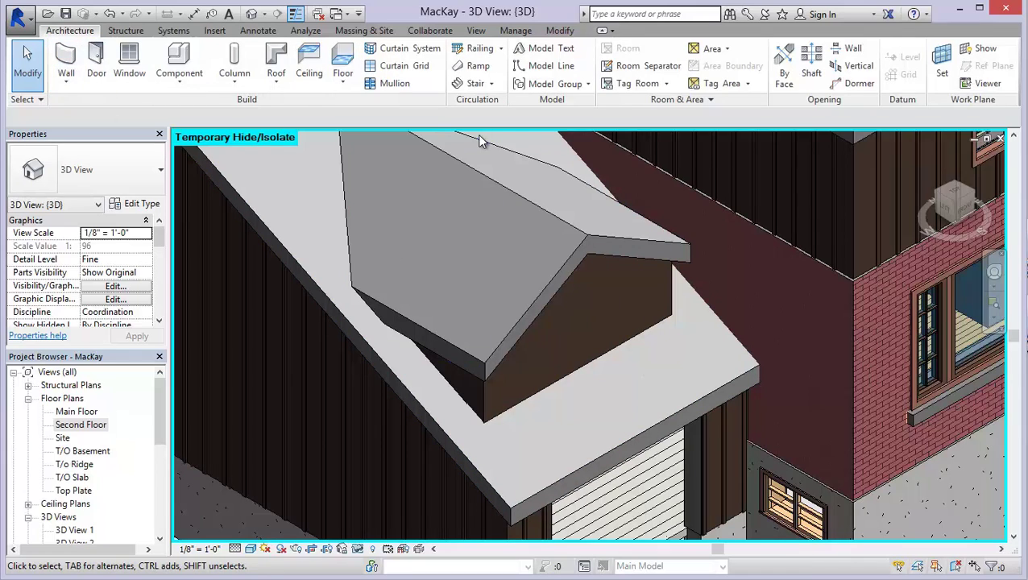
click(855, 90)
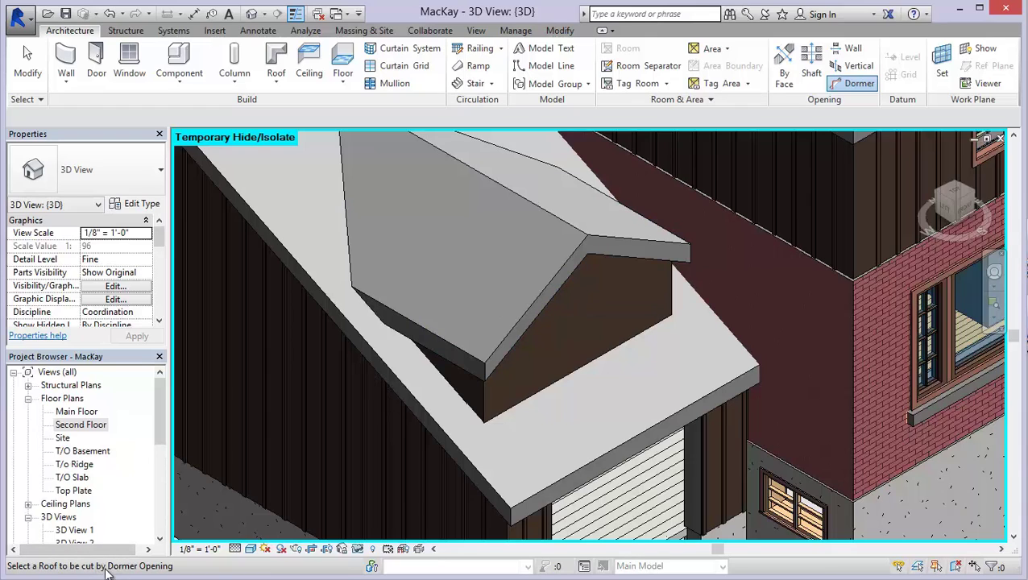
click(524, 497)
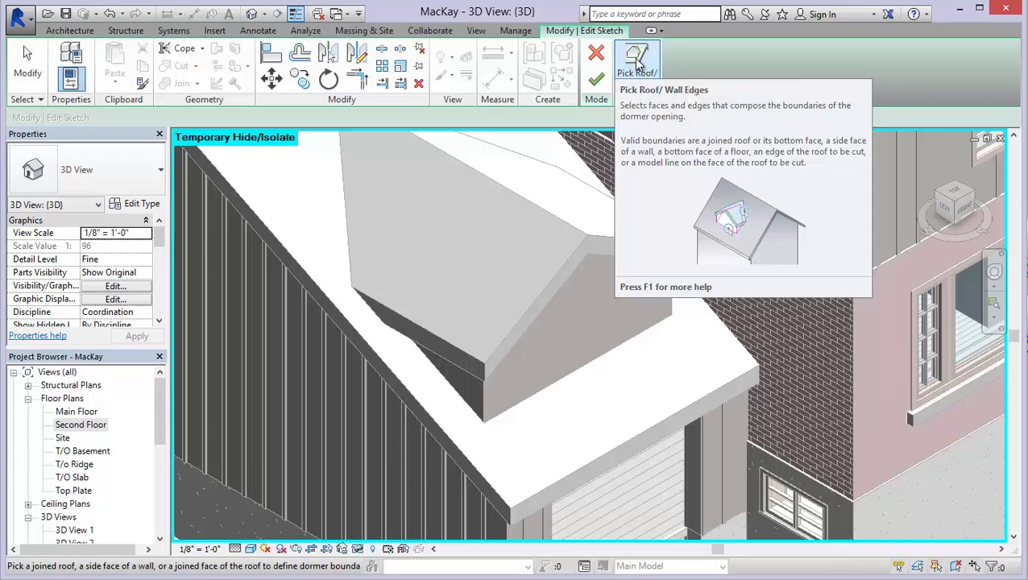
Step: Pick the dormer's front and left wall edges as boundaries, flipping the left line
click(636, 63)
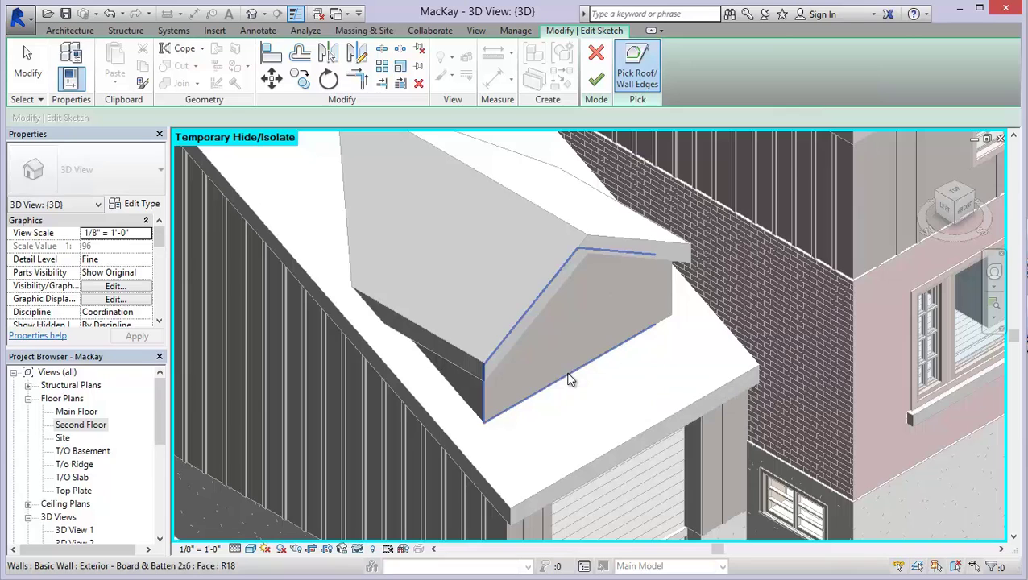
click(569, 379)
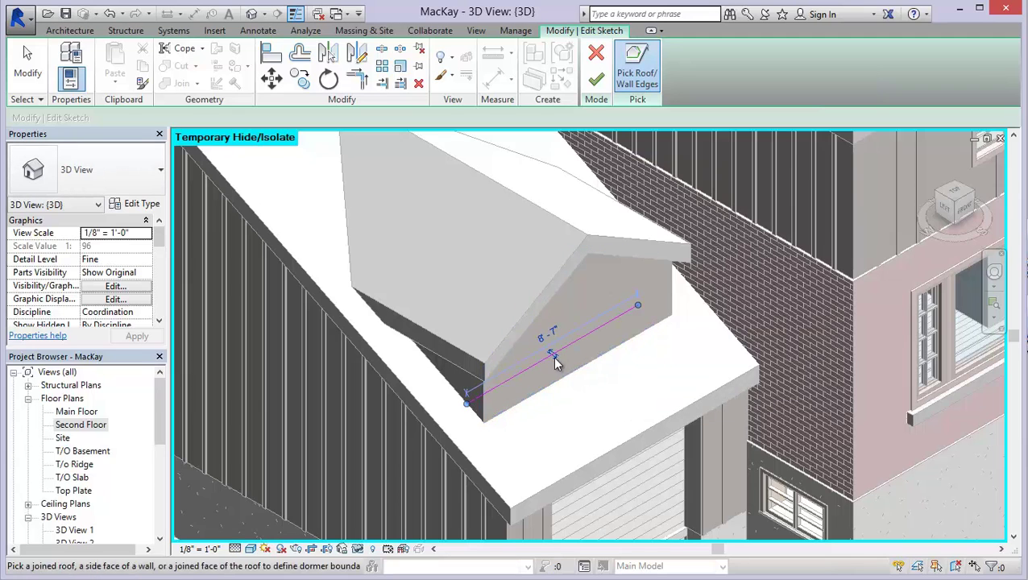
scroll(551, 354, up, 1)
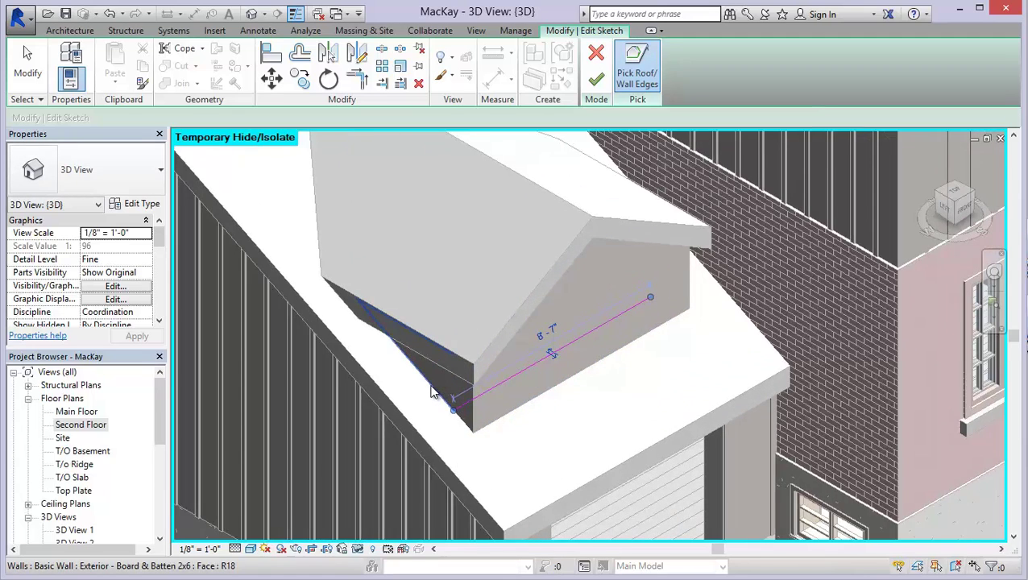
click(419, 384)
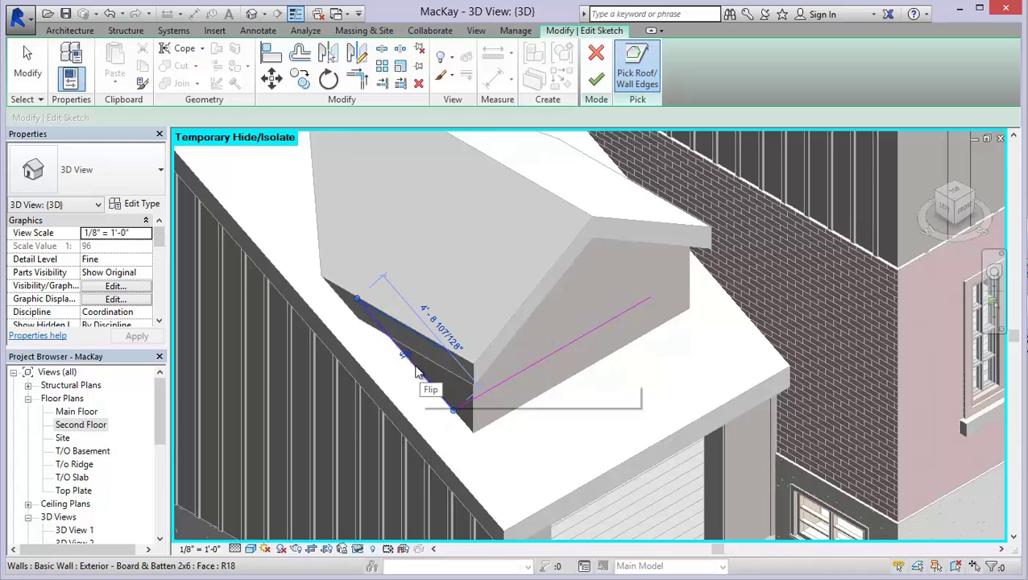
mouse_move(409, 362)
shift+middle_down()
mouse_move(445, 377)
mouse_move(425, 444)
mouse_move(379, 434)
mouse_move(328, 360)
mouse_move(403, 360)
shift+middle_up()
click(407, 357)
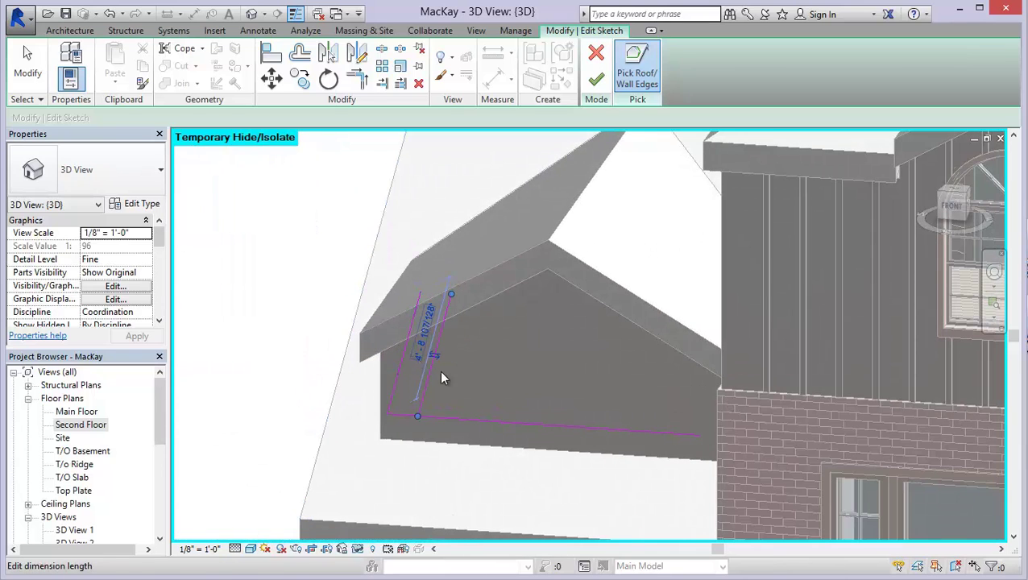
Step: Pick the remaining dormer wall edges and the dormer roof to complete the boundary
shift+middle_drag(629, 428, 780, 360)
click(777, 365)
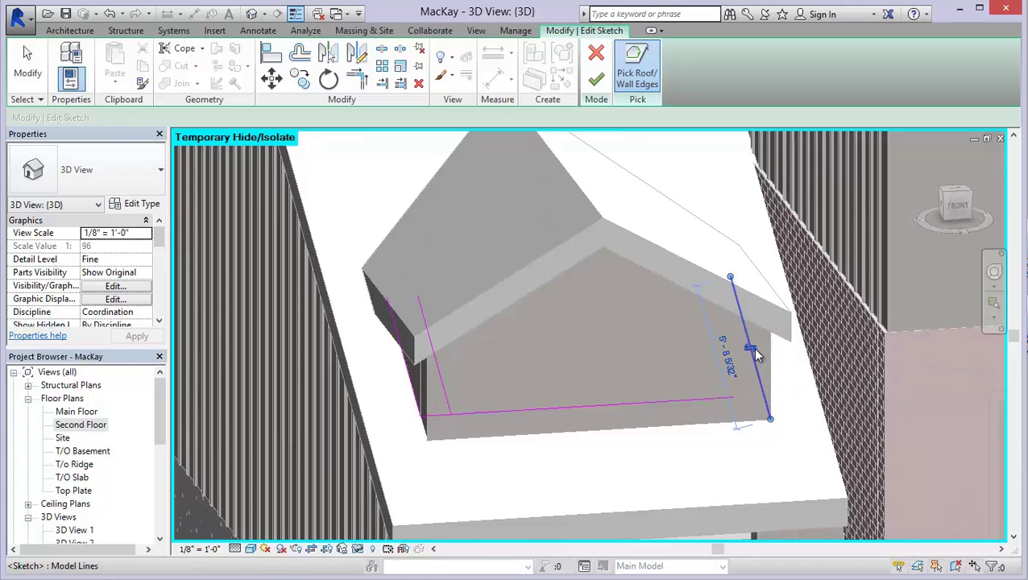
shift+middle_drag(695, 399, 757, 348)
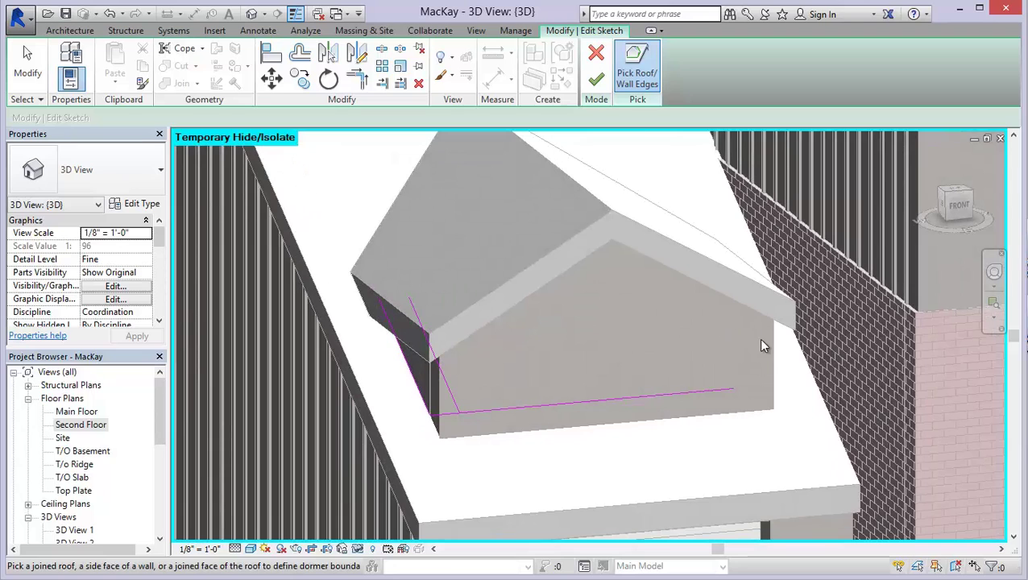
click(776, 352)
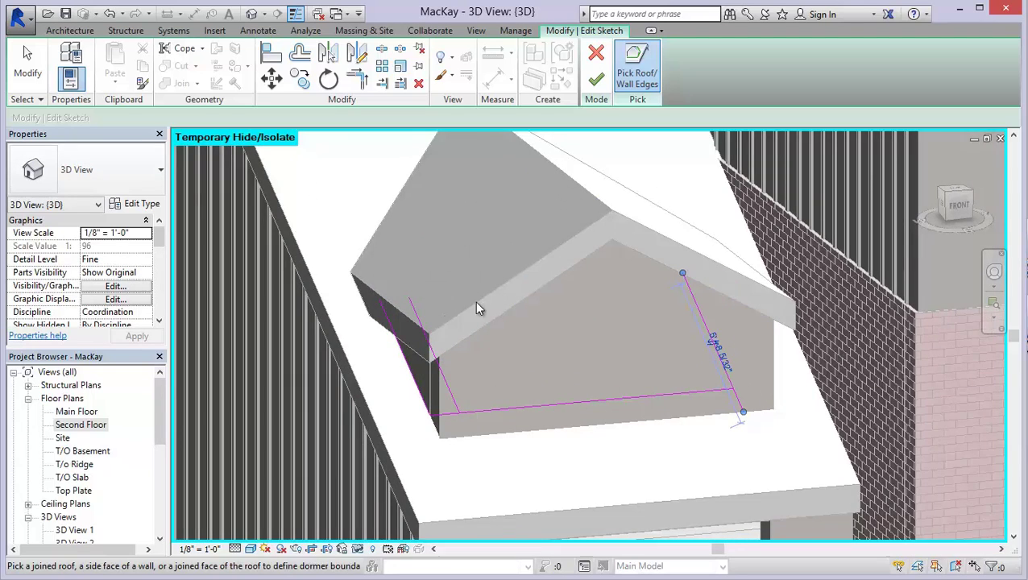
mouse_move(477, 306)
shift+middle_down()
mouse_move(498, 339)
mouse_move(513, 317)
mouse_move(430, 264)
shift+middle_up()
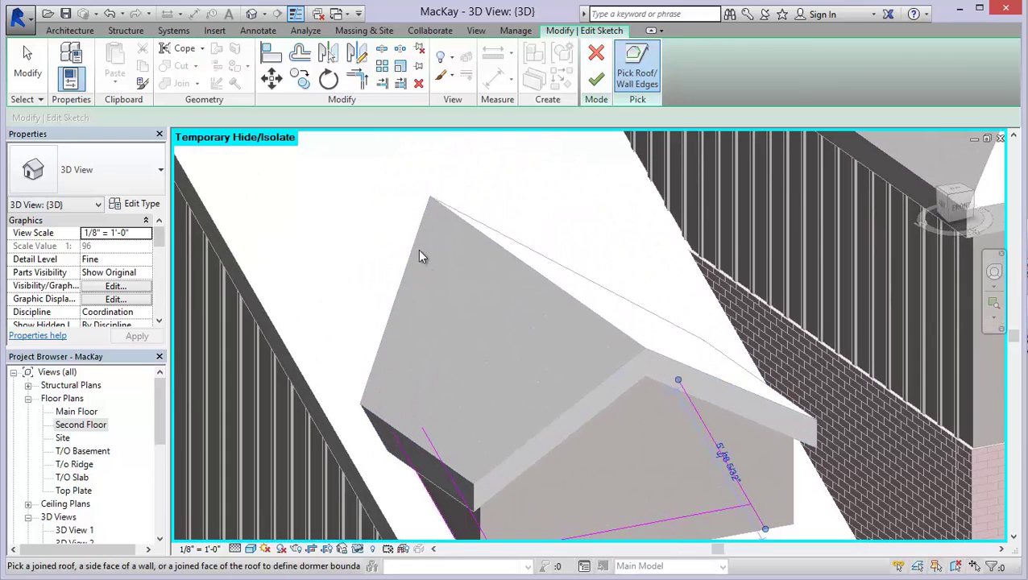
click(414, 251)
middle_drag(469, 373, 393, 304)
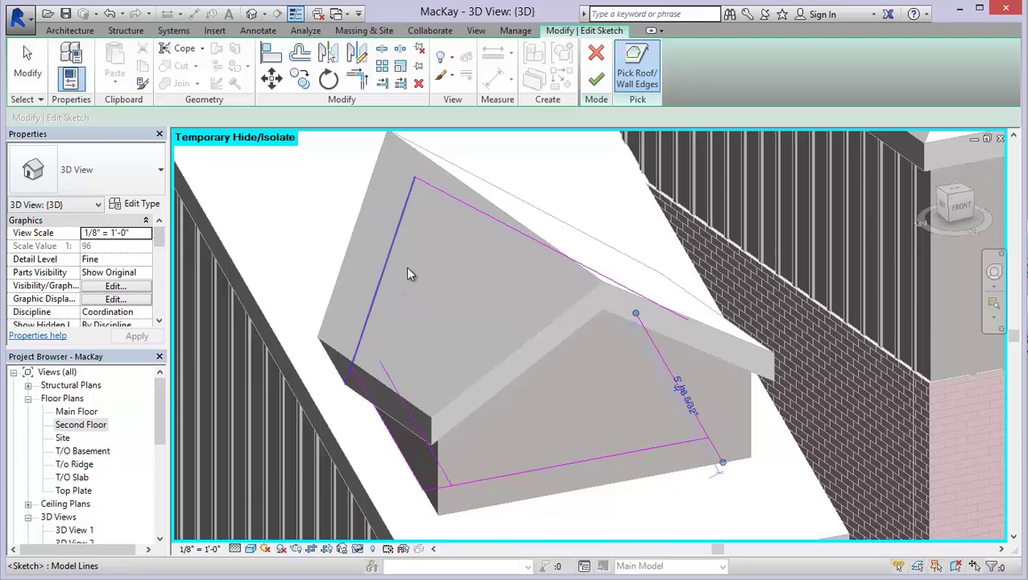
key(Escape)
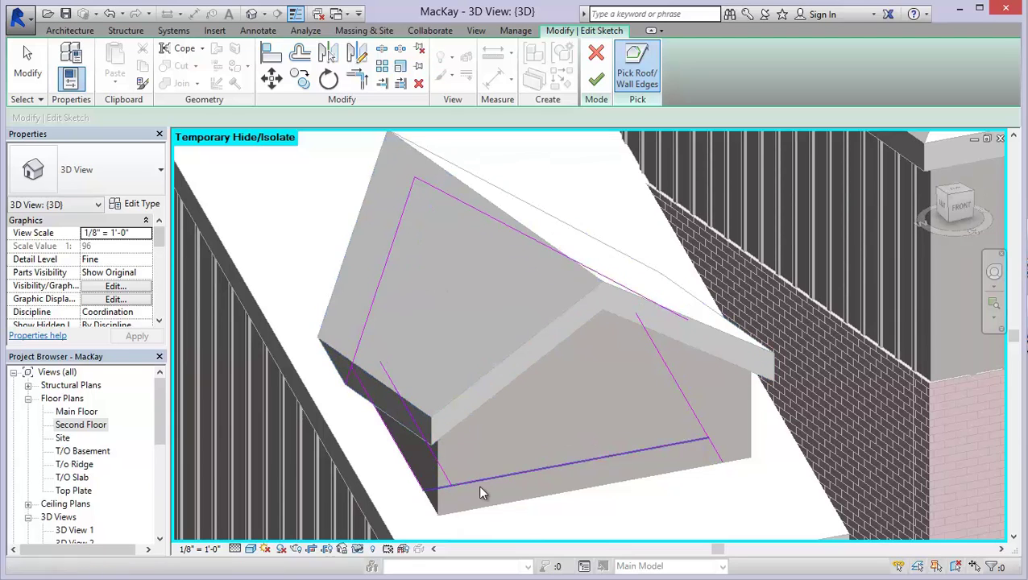
Step: Select and check the sketch line along the dormer's lower edge
click(389, 434)
key(Escape)
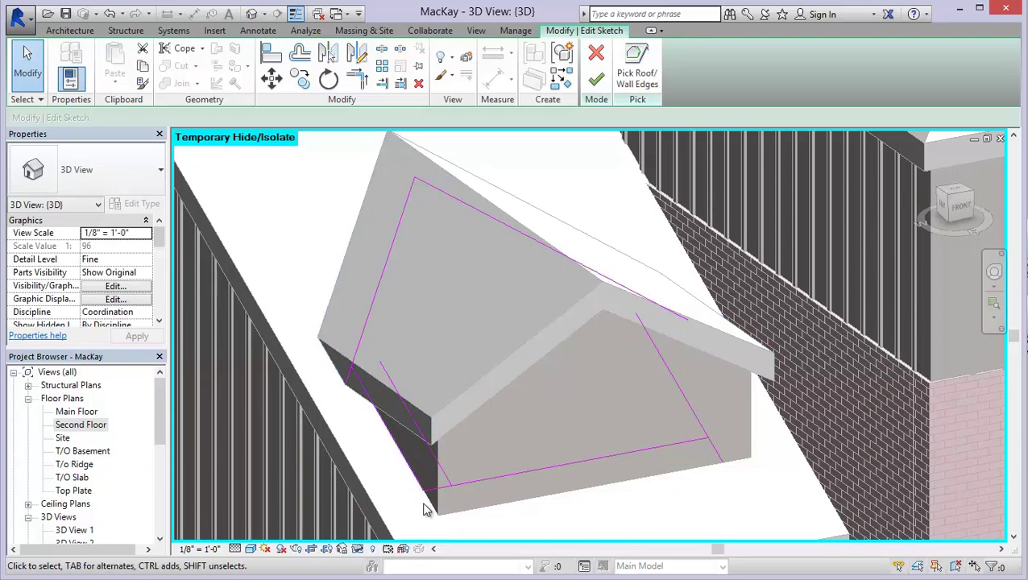
click(407, 446)
key(Escape)
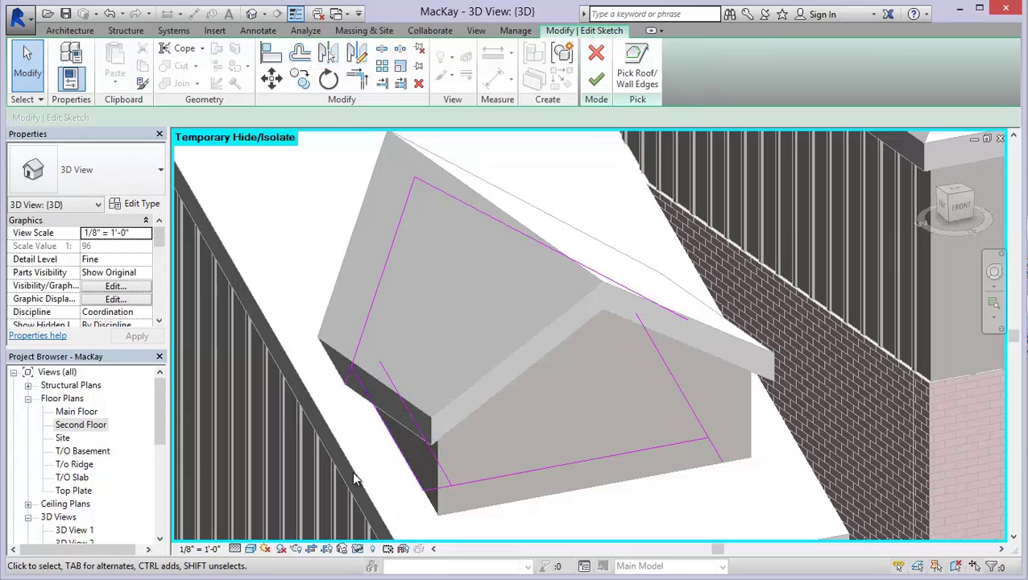
click(393, 455)
key(Escape)
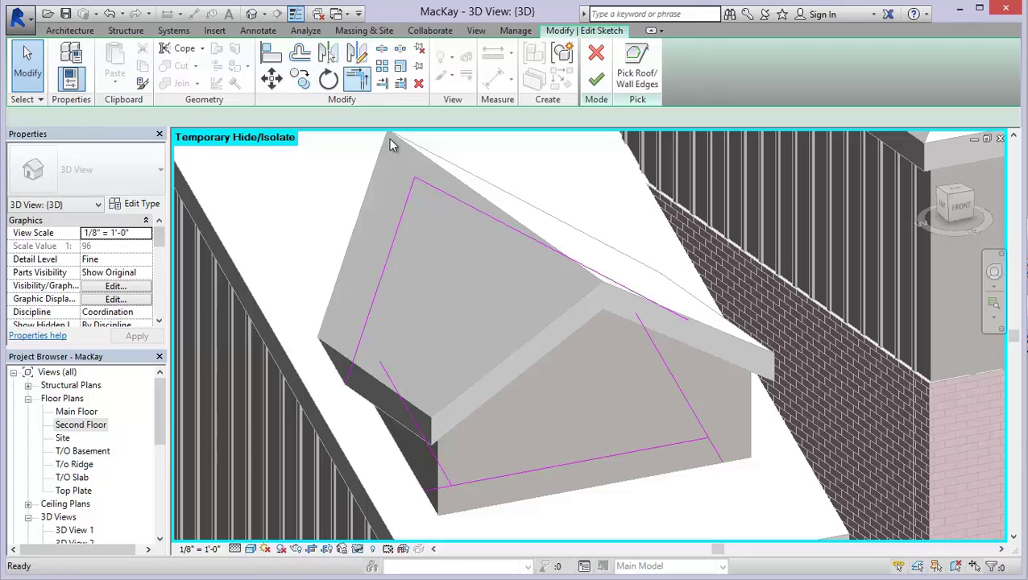
Step: Trim the right/top, right/bottom and left/bottom lines to corners and finish the sketch
click(357, 78)
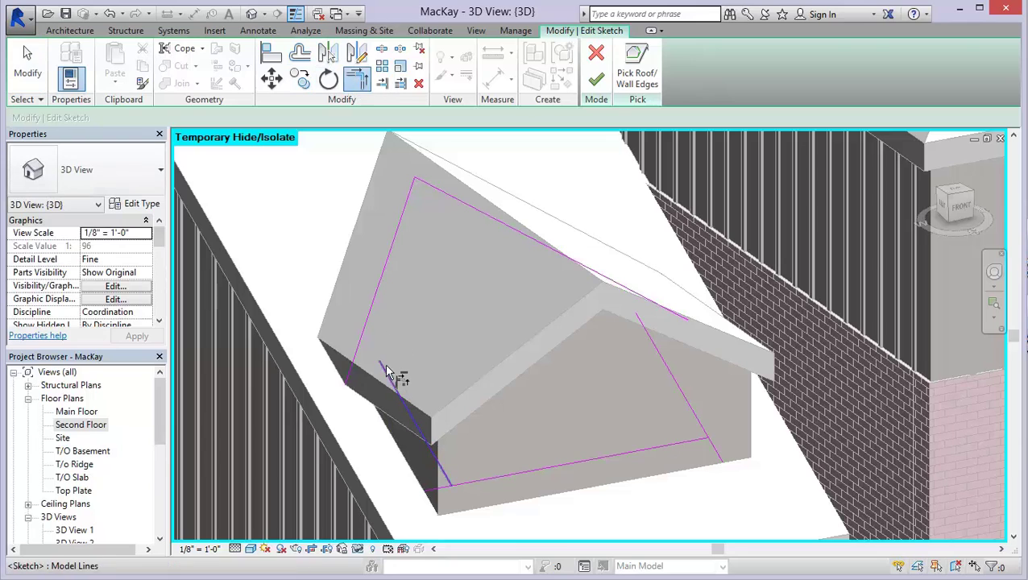
click(651, 344)
click(619, 284)
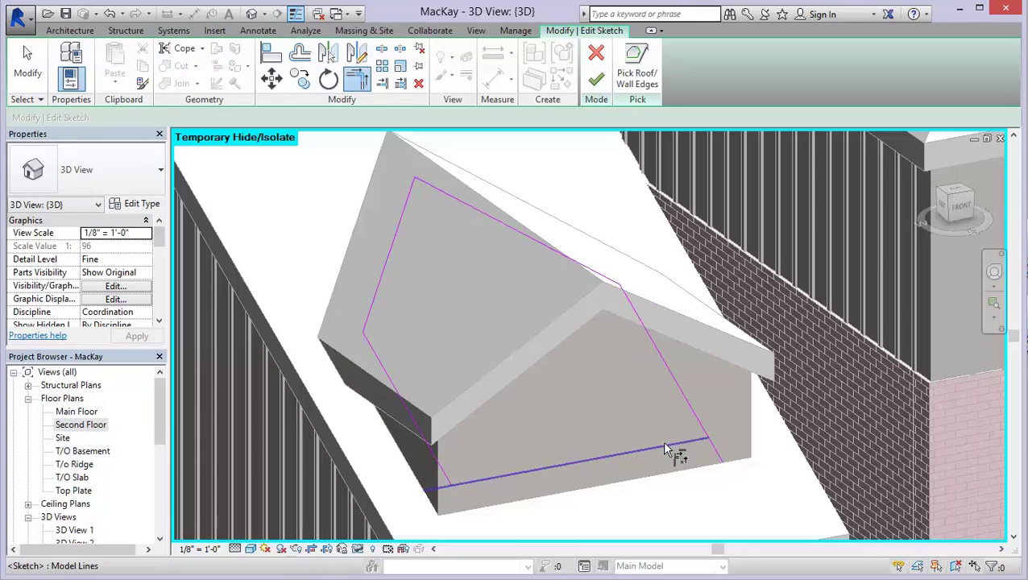
click(696, 412)
click(488, 475)
click(425, 441)
click(445, 478)
click(596, 83)
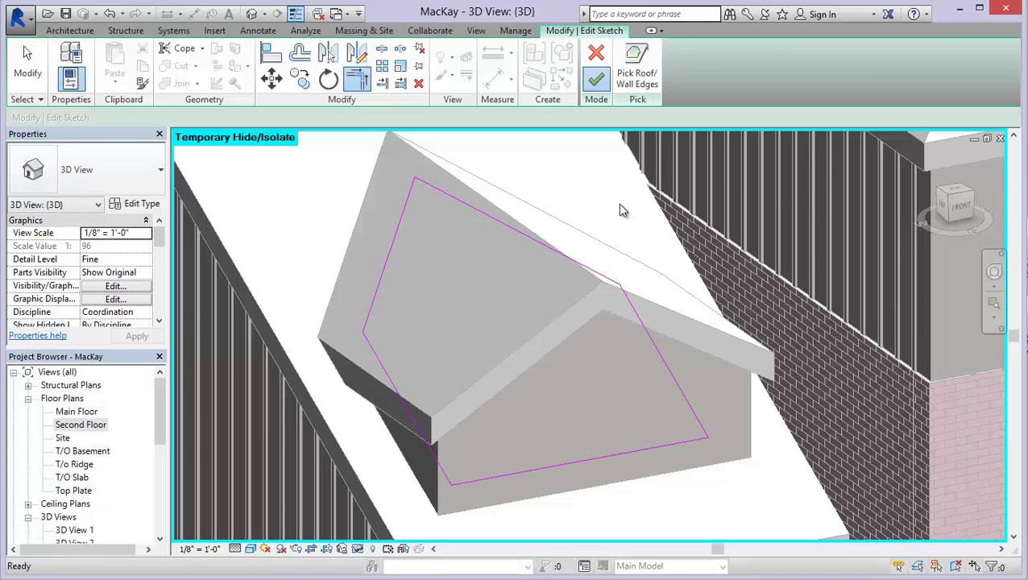
Step: Inspect the cut roof in 3D, then open the Second Floor plan
shift+middle_drag(484, 339, 492, 413)
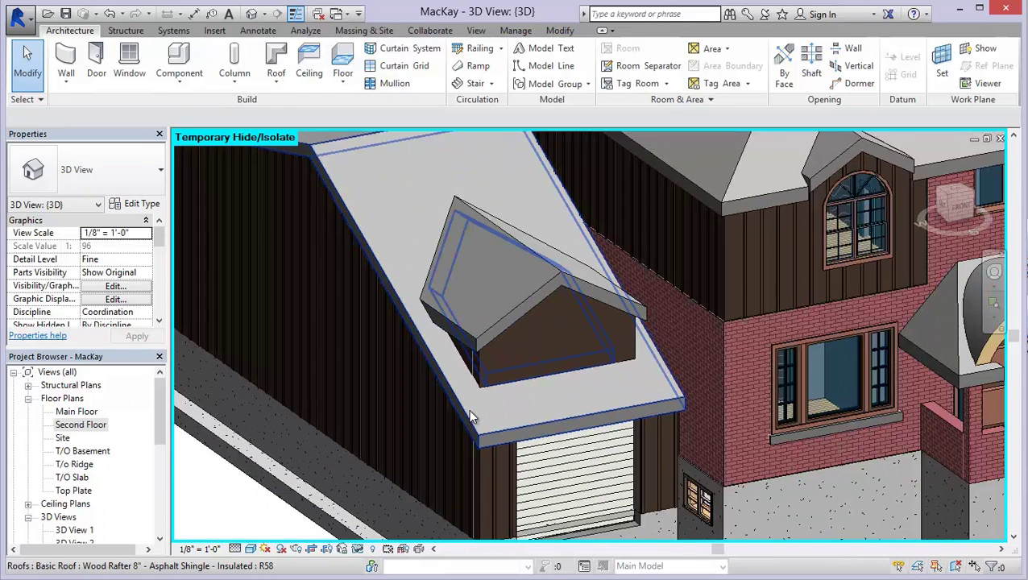
click(598, 385)
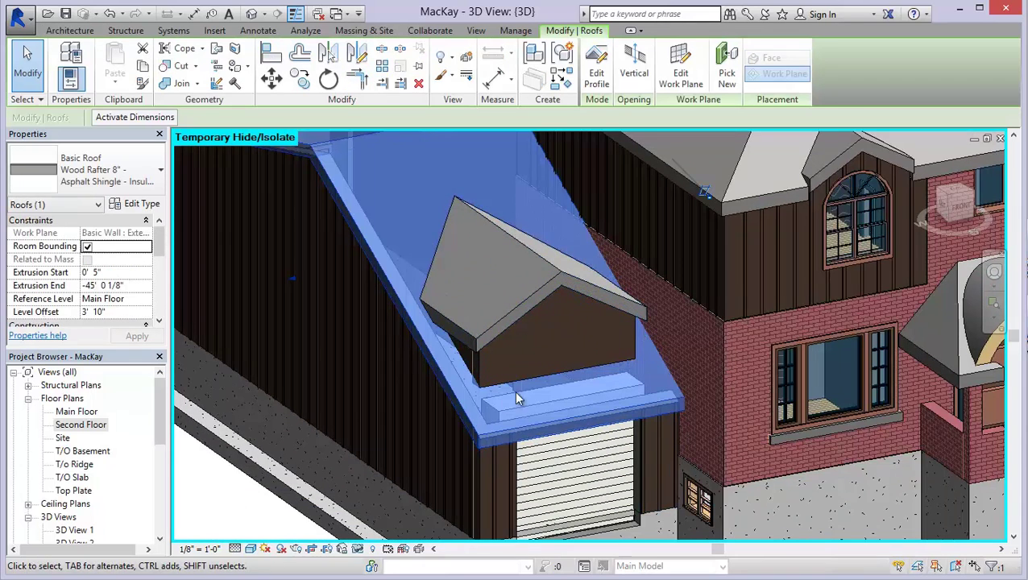
key(Escape)
shift+middle_drag(458, 402, 967, 191)
click(965, 187)
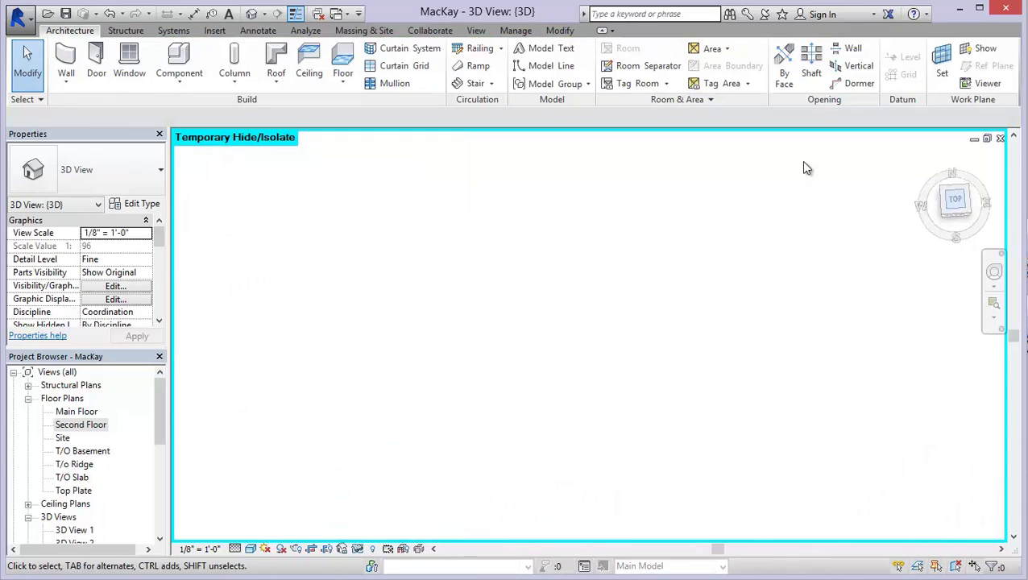
scroll(552, 456, up, 6)
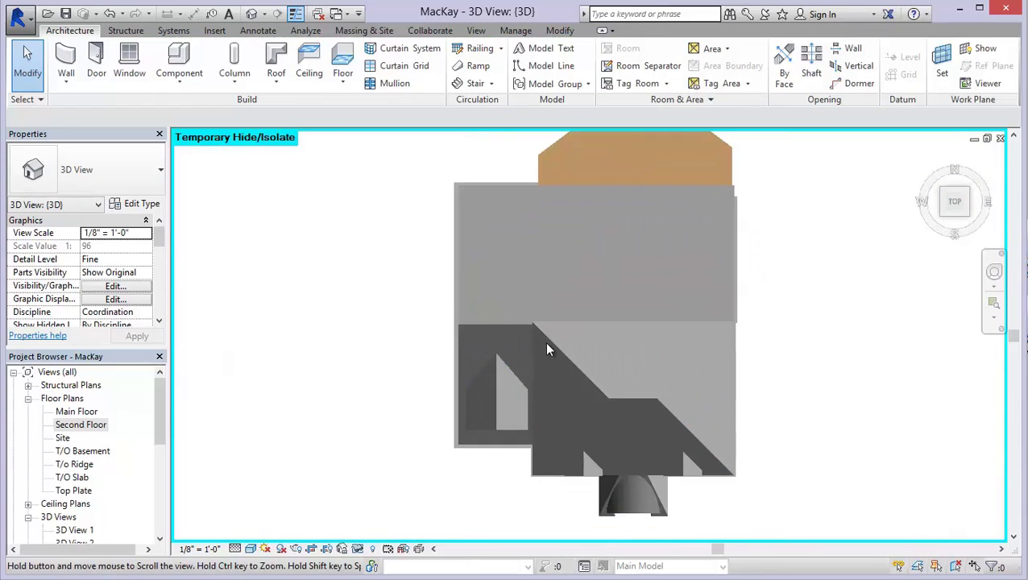
double_click(72, 426)
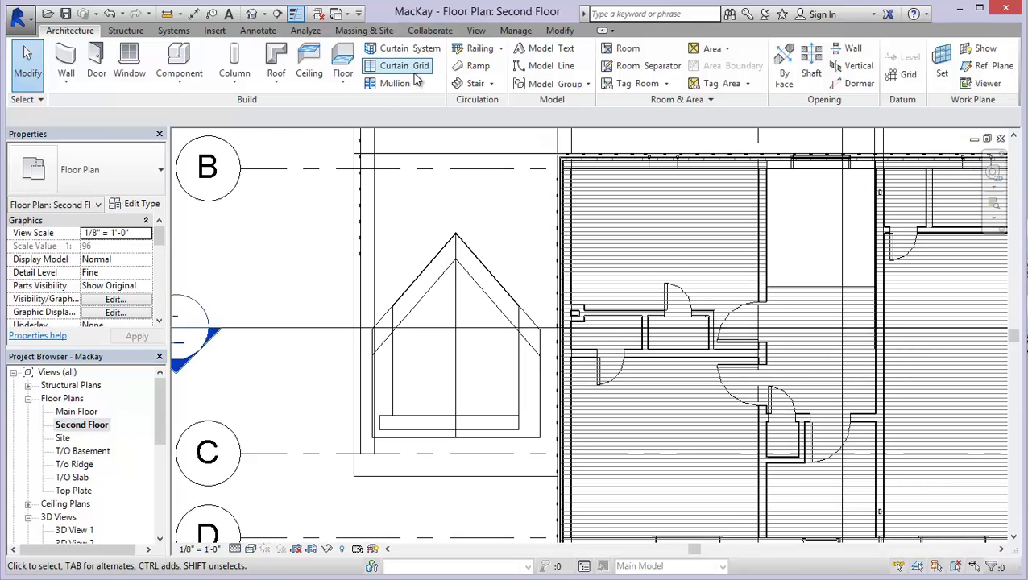
Step: Draw a section line from above the dormer to below the house and open Section 3
click(475, 31)
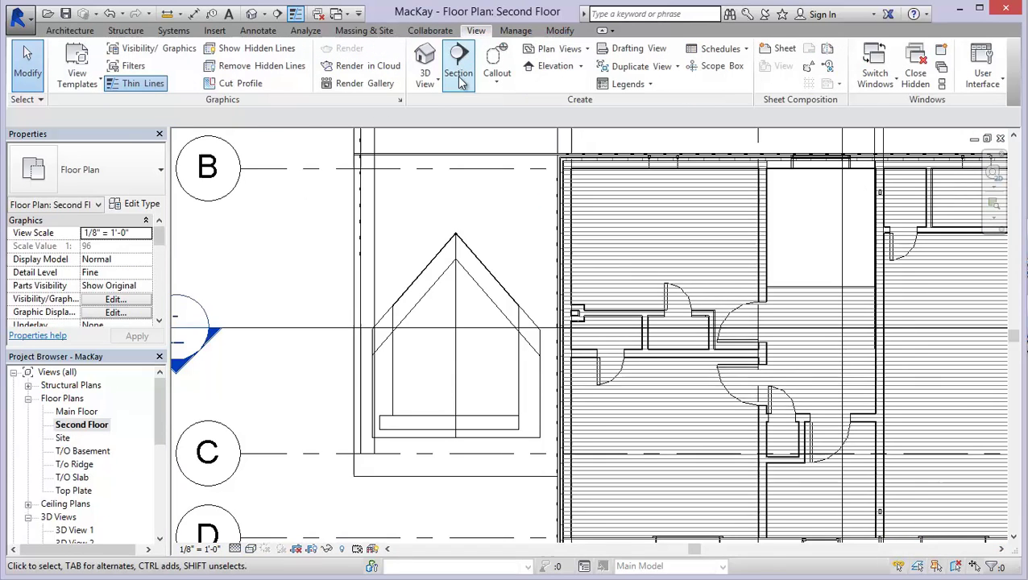
click(457, 58)
scroll(457, 217, down, 3)
middle_drag(471, 231, 478, 348)
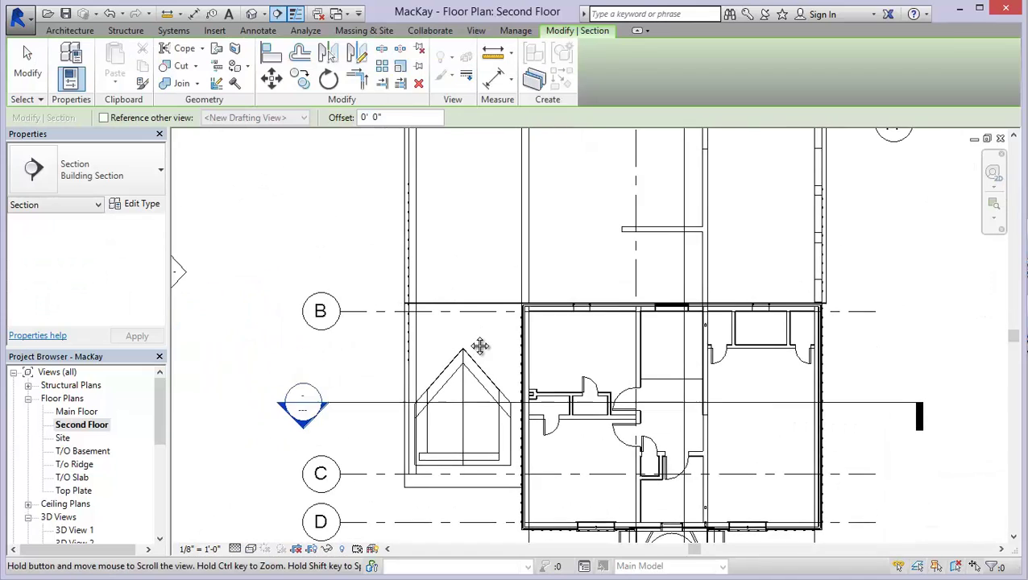
scroll(466, 326, down, 3)
click(469, 157)
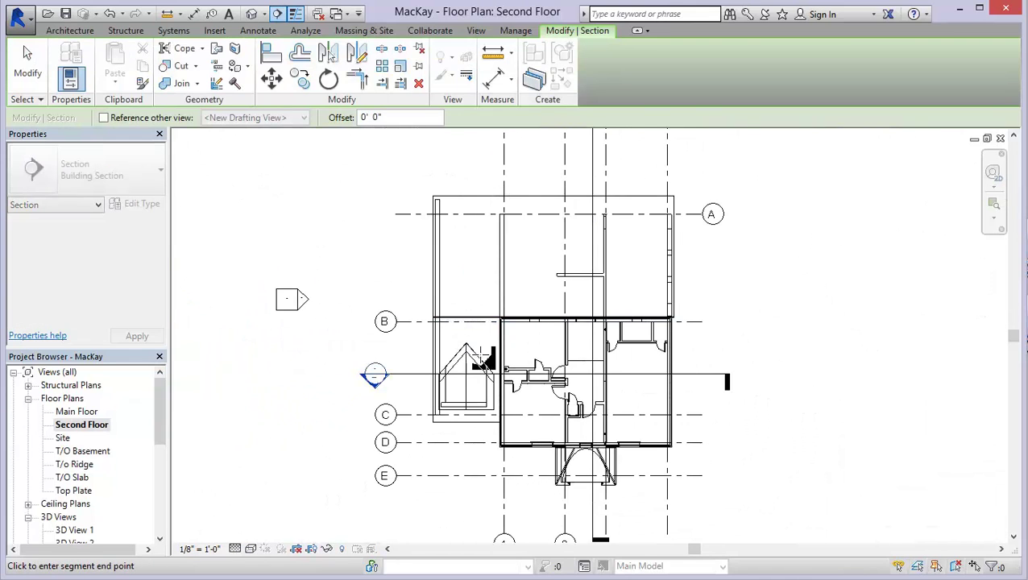
click(469, 493)
key(Escape)
key(Escape)
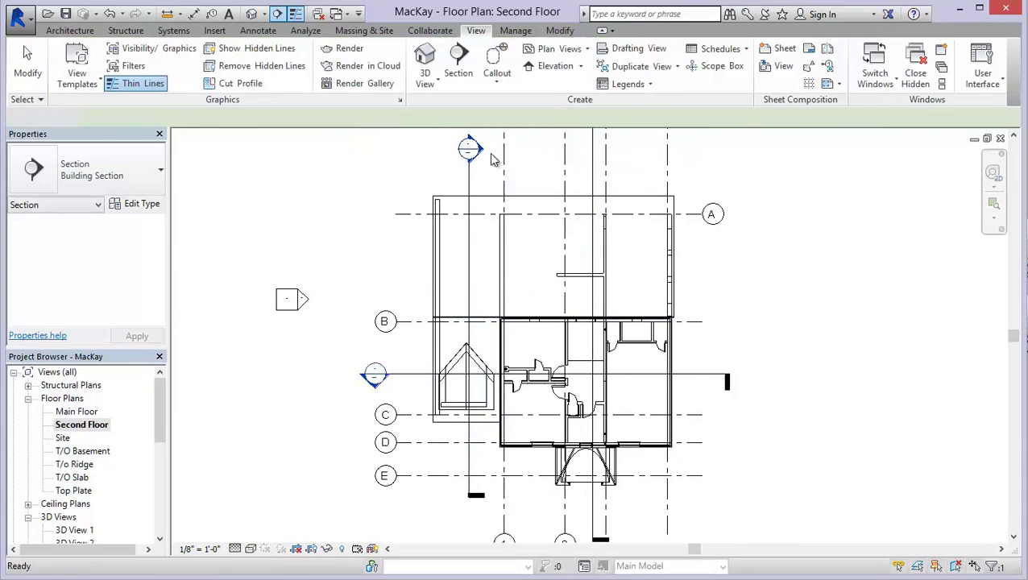
double_click(473, 150)
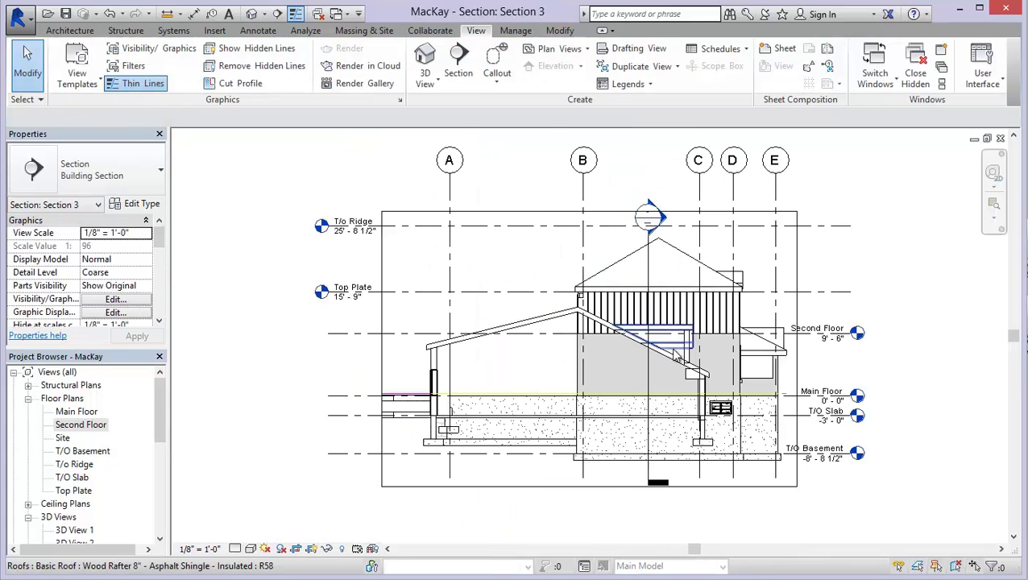
Step: Switch Section 3's visual style to Shaded and readjust the zoom around the roof
scroll(555, 330, up, 5)
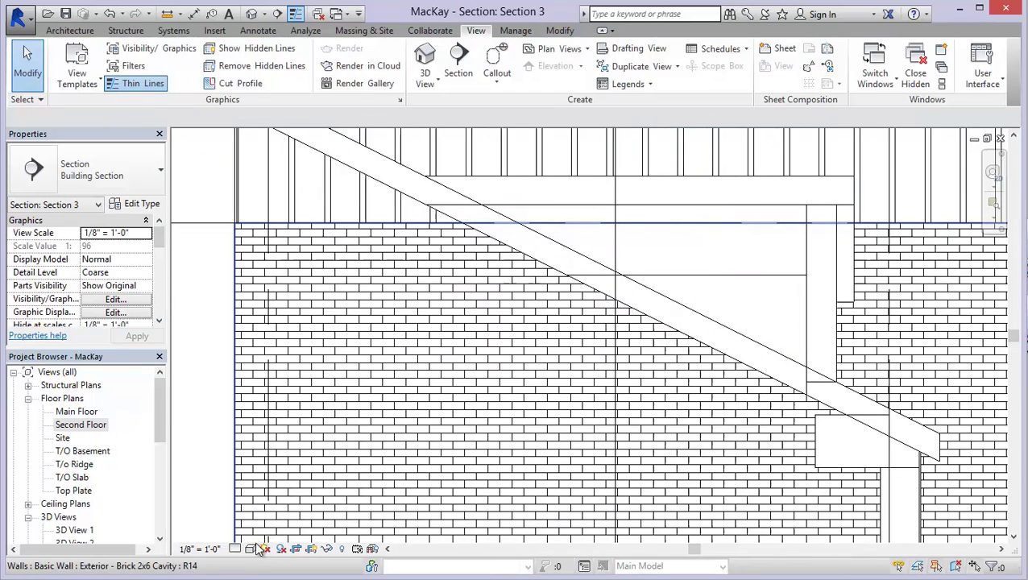
click(251, 549)
click(274, 489)
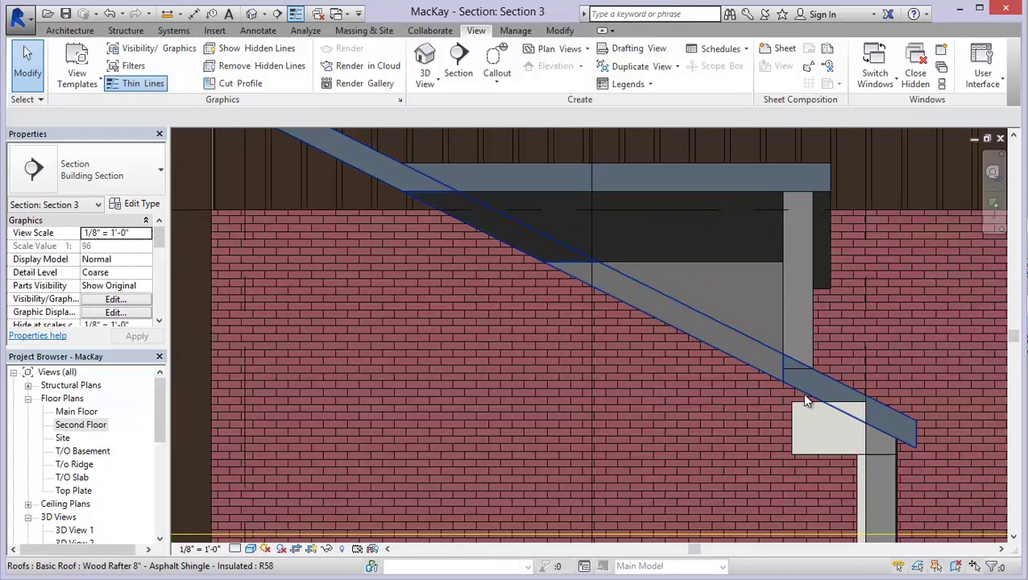
scroll(597, 290, down, 2)
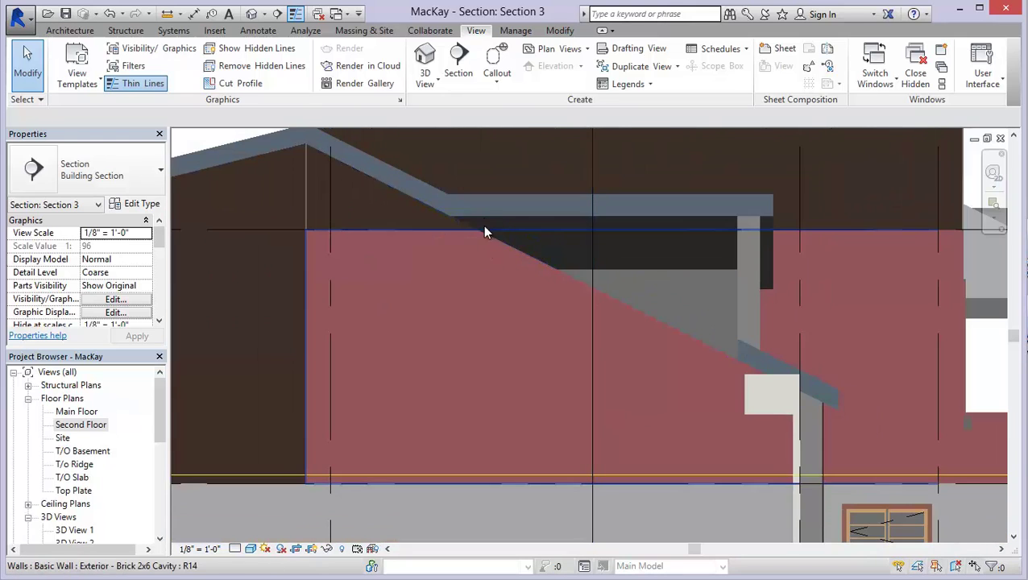
mouse_move(636, 379)
middle_down()
mouse_move(619, 379)
mouse_move(629, 390)
middle_up()
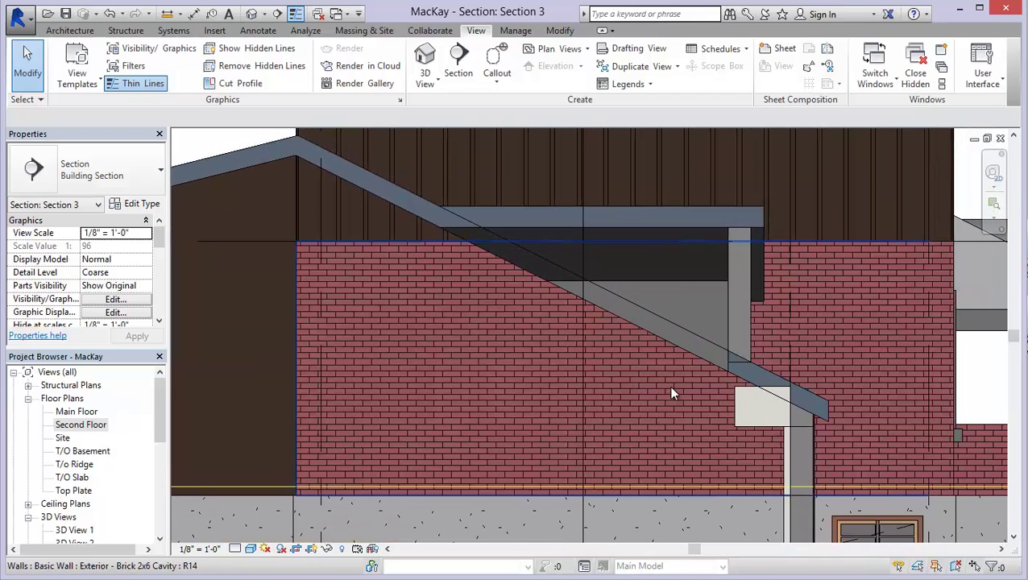